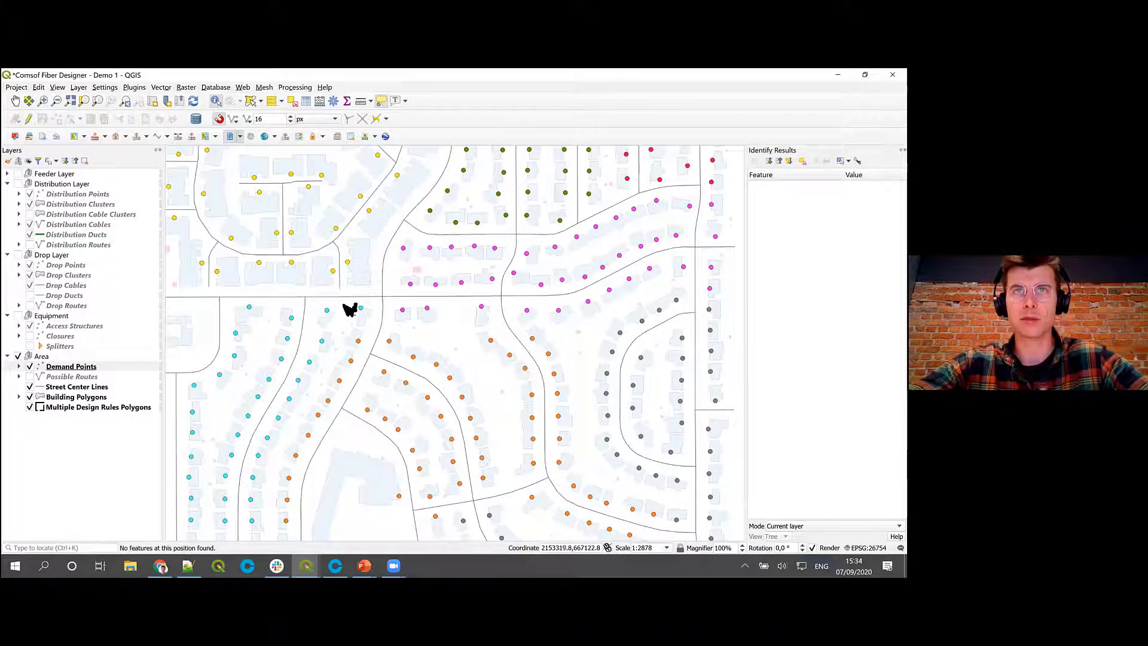
- Show the Distribution Layer group and inspect the cables and ducts inside the magenta distribution cluster
{"action": "left_click", "coordinate": [18, 184]}
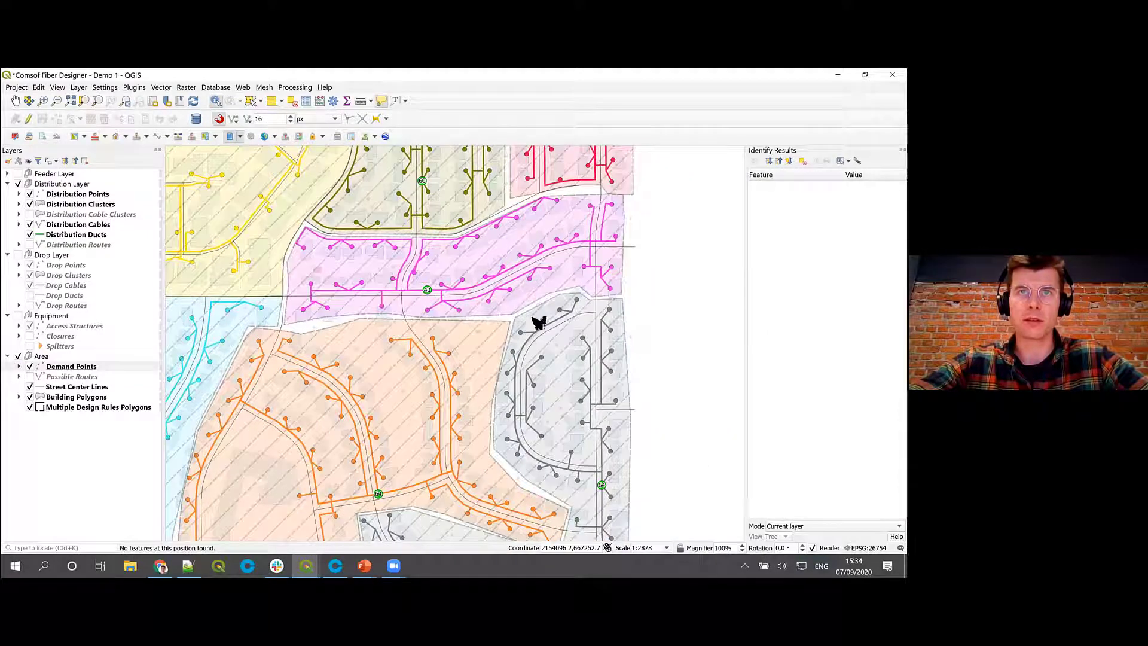
{"action": "scroll", "coordinate": [422, 308], "scroll_direction": "up", "scroll_amount": 1}
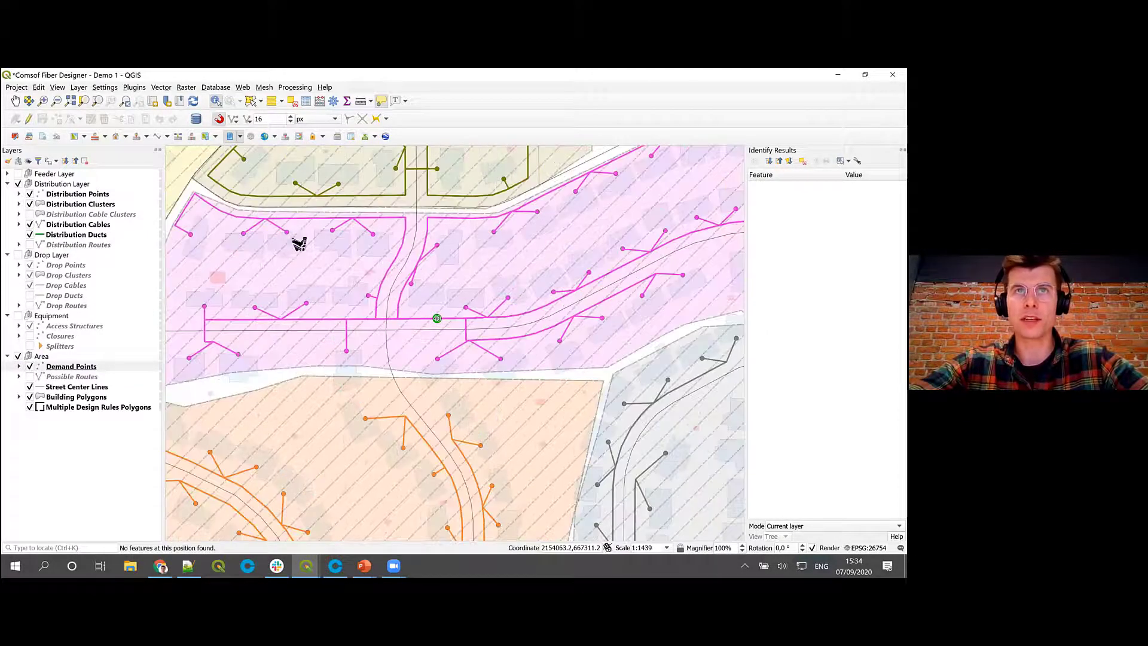
{"action": "scroll", "coordinate": [417, 261], "scroll_direction": "down", "scroll_amount": 1}
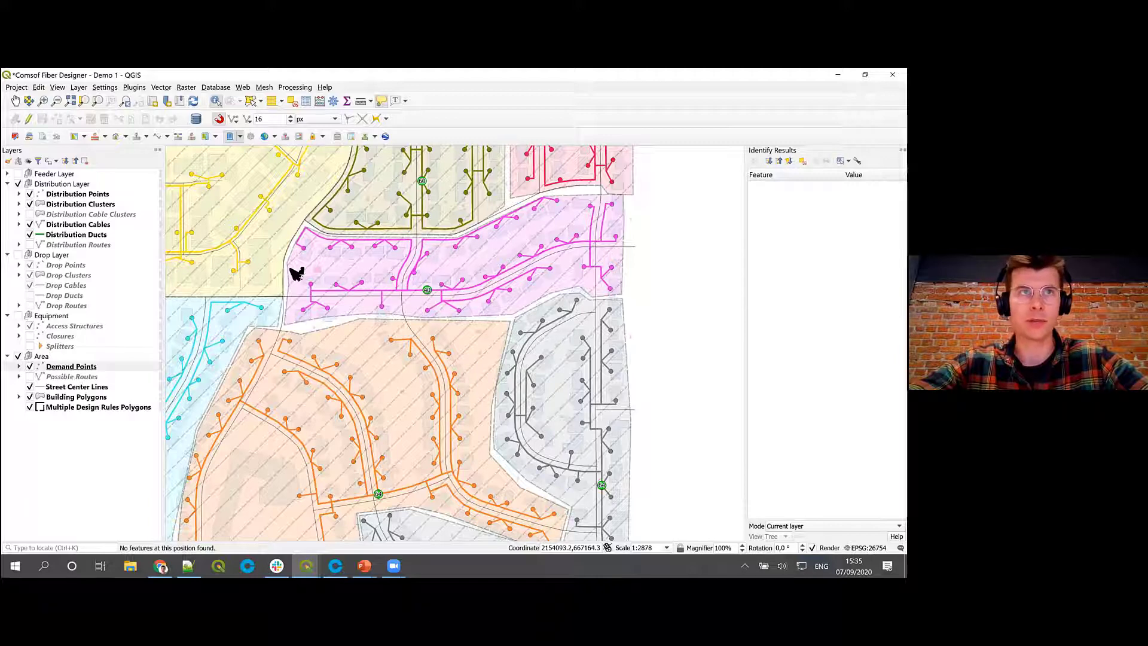
- Identify the distribution cable that feeds the westernmost demand point south of the main street in the magenta cluster
{"action": "left_click", "coordinate": [90, 227]}
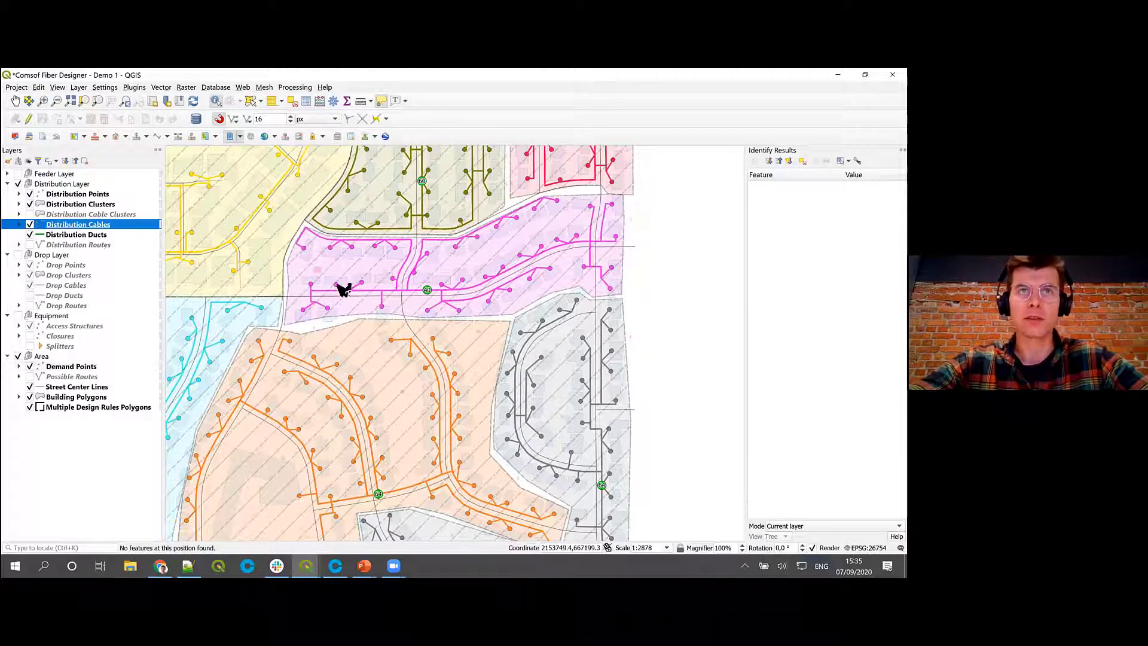
{"action": "left_click", "coordinate": [312, 306]}
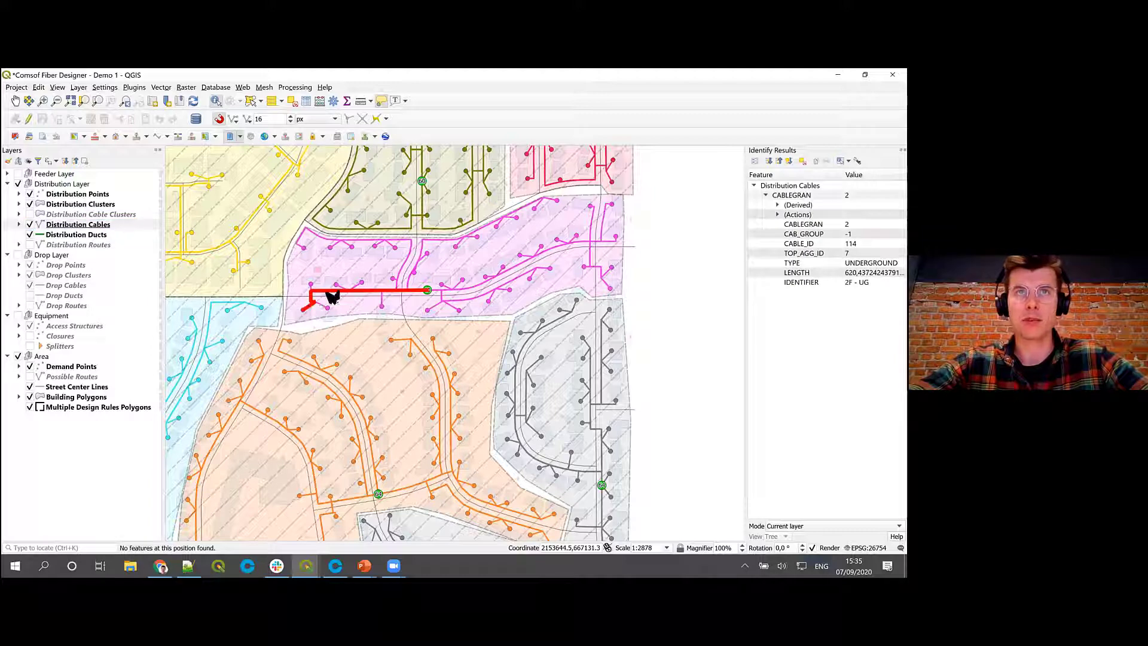
{"action": "scroll", "coordinate": [553, 281], "scroll_direction": "up", "scroll_amount": 1}
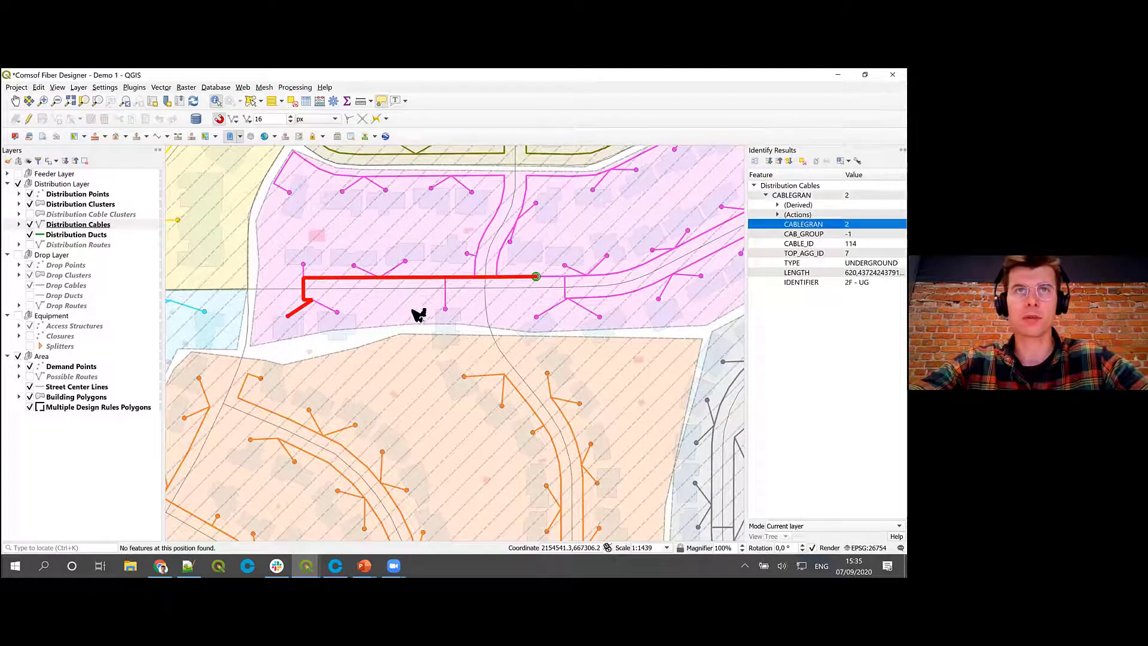
{"action": "left_click", "coordinate": [302, 318]}
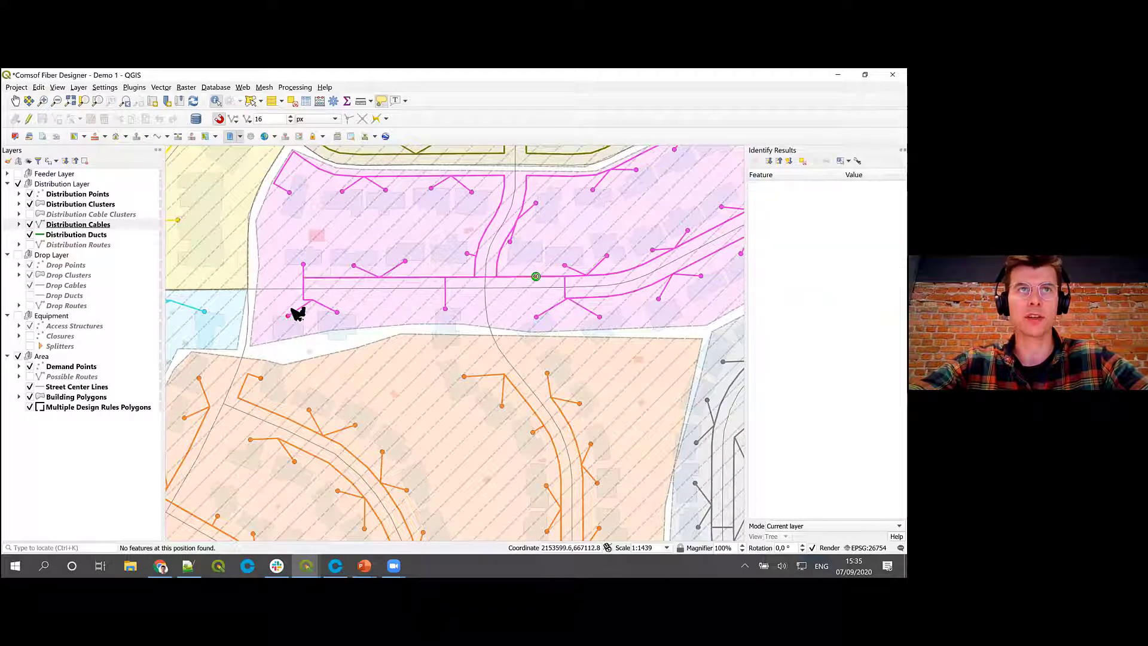
- Identify the distribution duct along the main street in the magenta cluster and check its capacity attribute
{"action": "left_click", "coordinate": [402, 281]}
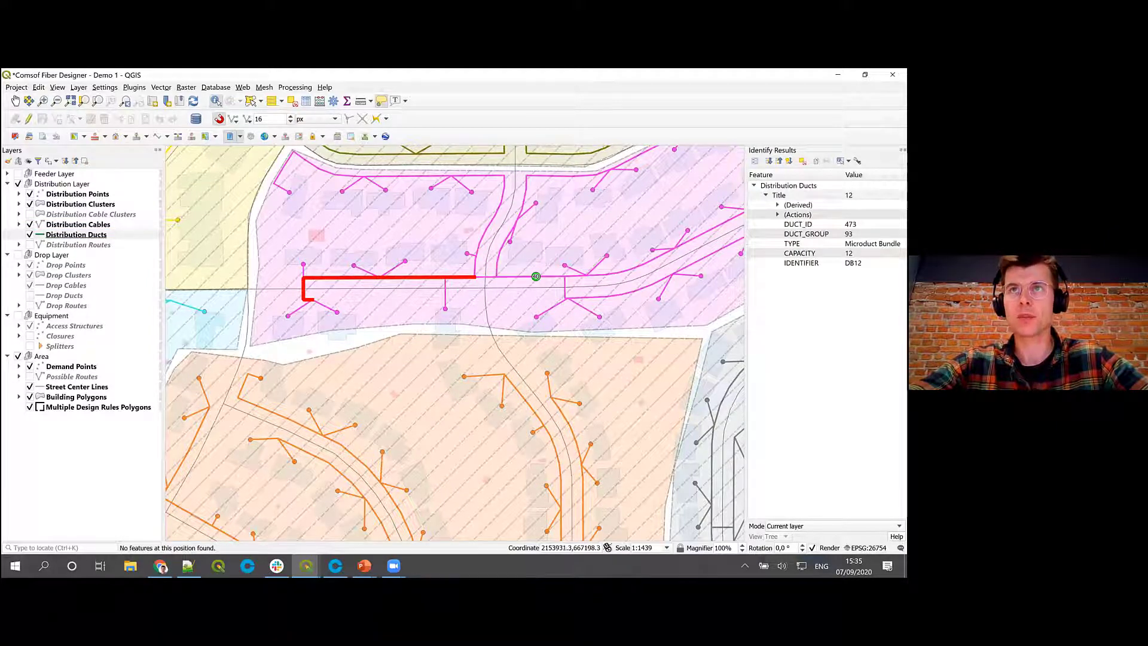
{"action": "left_click", "coordinate": [799, 253]}
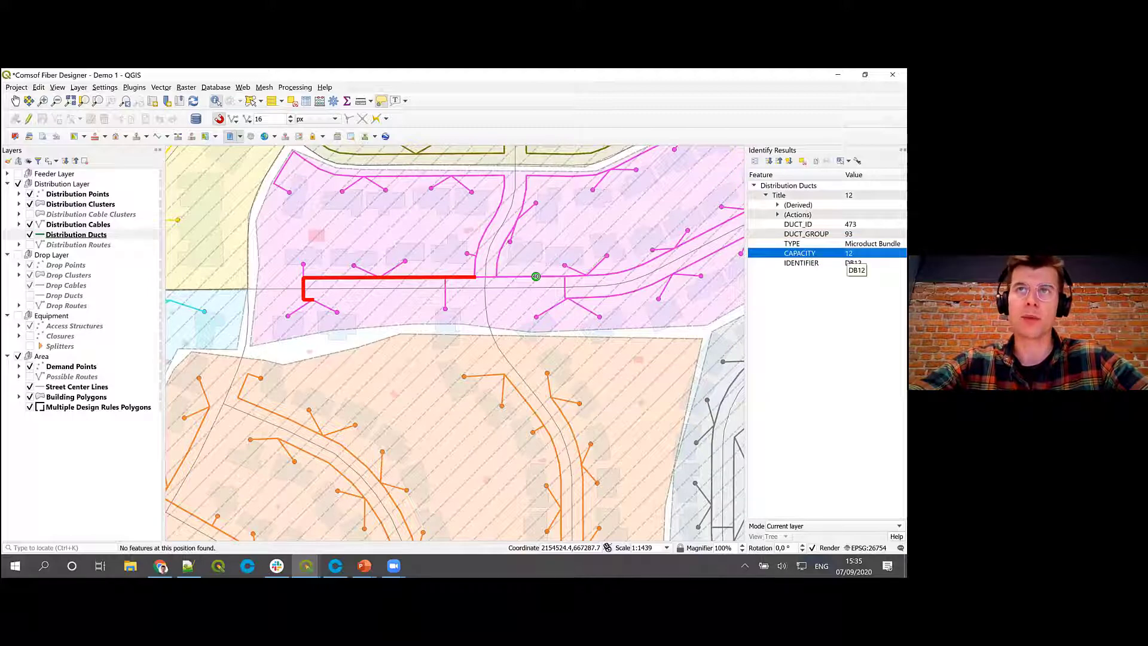
{"action": "left_click", "coordinate": [419, 297]}
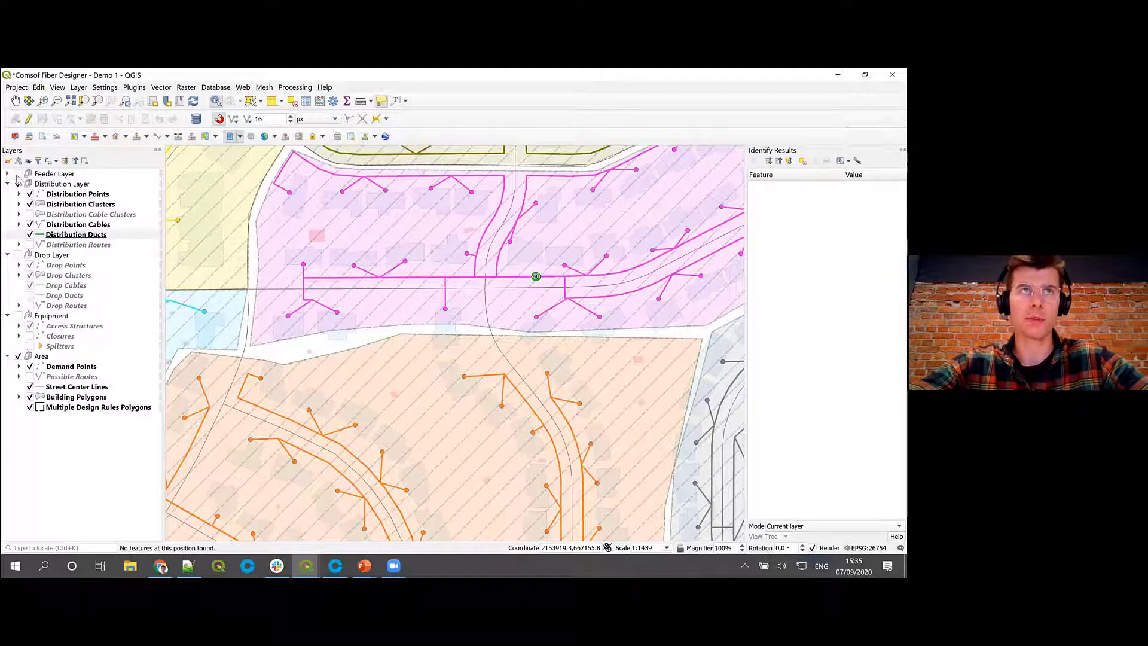
- Show the Feeder Layer group over the wider view of the distribution clusters
{"action": "scroll", "coordinate": [256, 259], "scroll_direction": "down", "scroll_amount": 1}
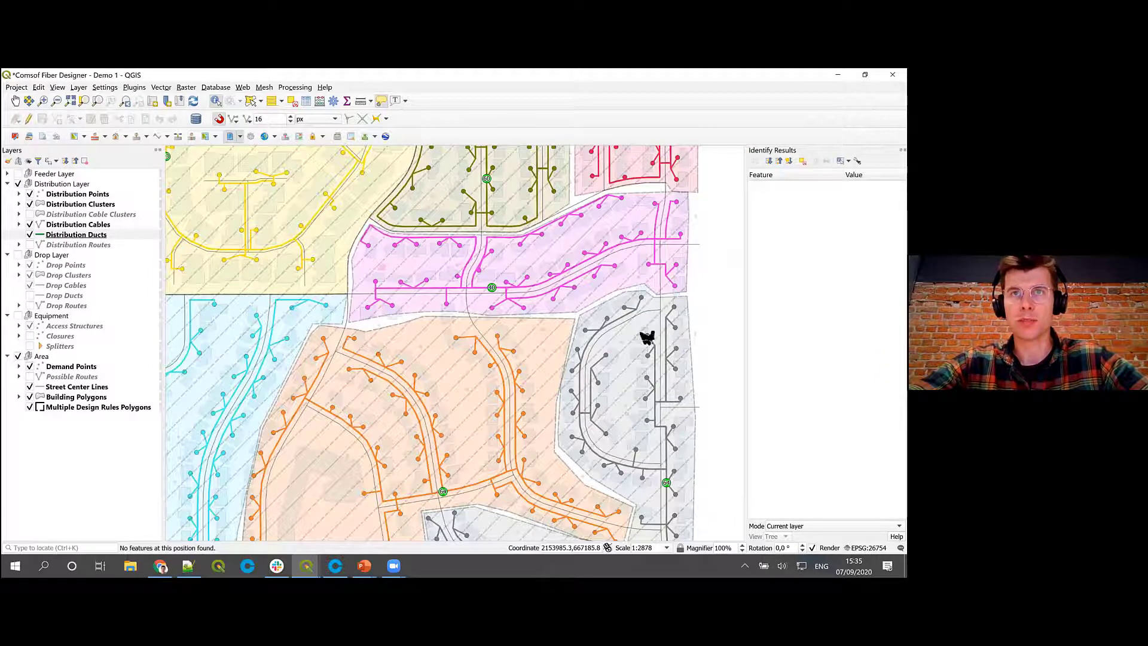
{"action": "left_click_drag", "start_coordinate": [544, 342], "coordinate": [548, 382]}
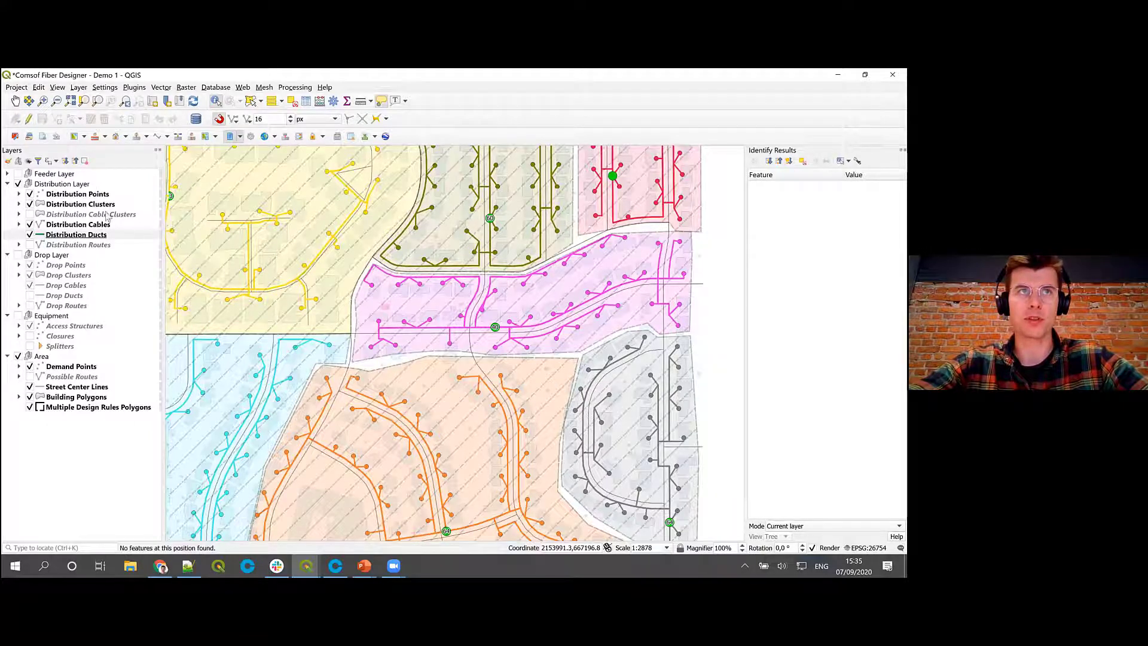
{"action": "left_click", "coordinate": [18, 174]}
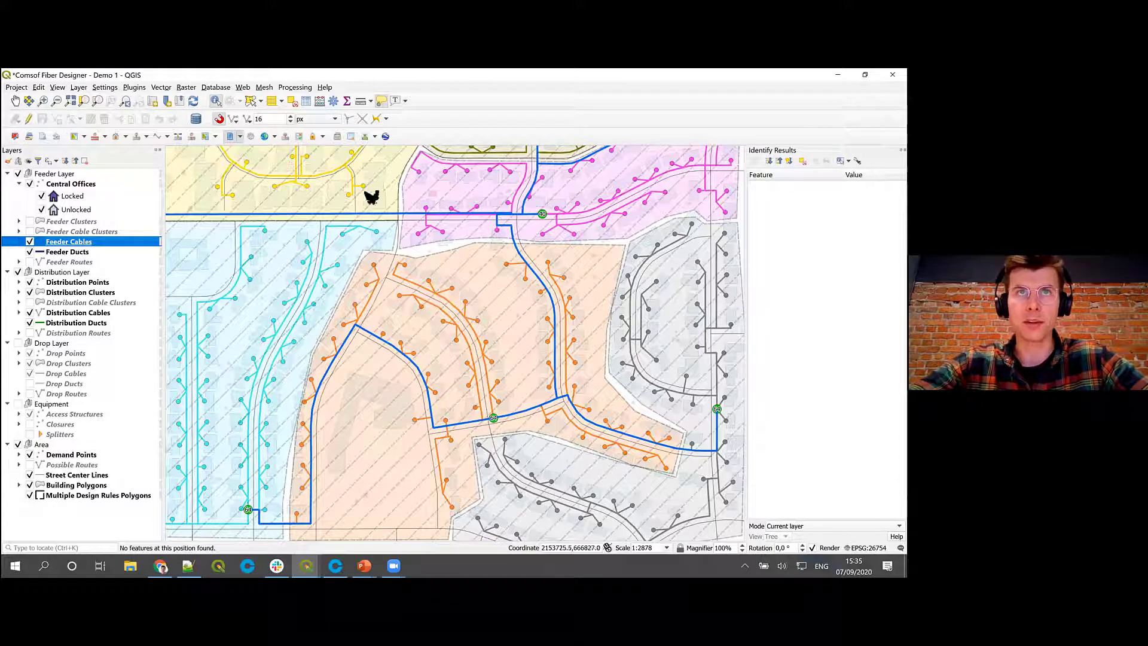
- Open the BOM.xlsx bill of materials and review the deployment and activation costs per home on the Summary sheet
{"action": "left_click", "coordinate": [365, 136]}
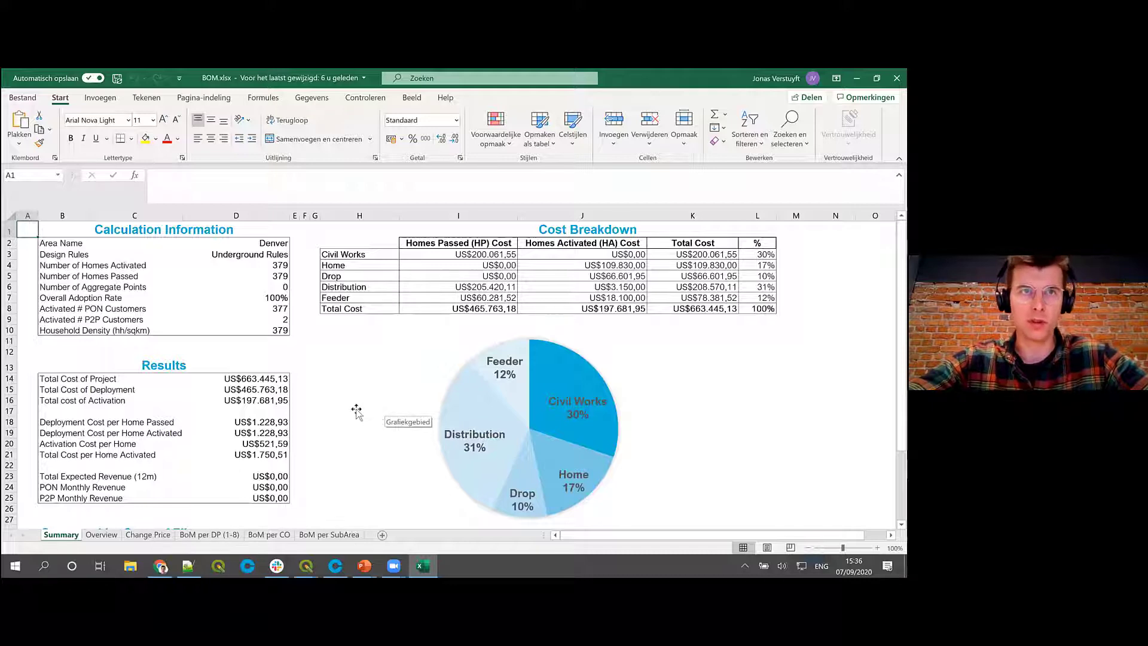
{"action": "left_click", "coordinate": [51, 423]}
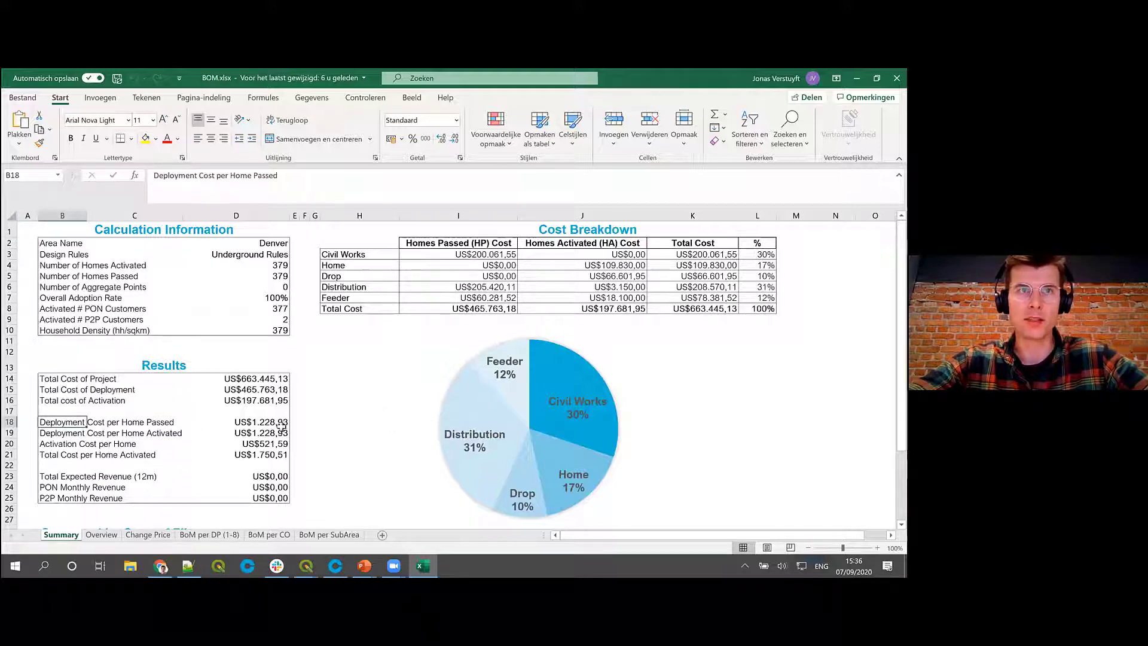
{"action": "left_click", "coordinate": [67, 444]}
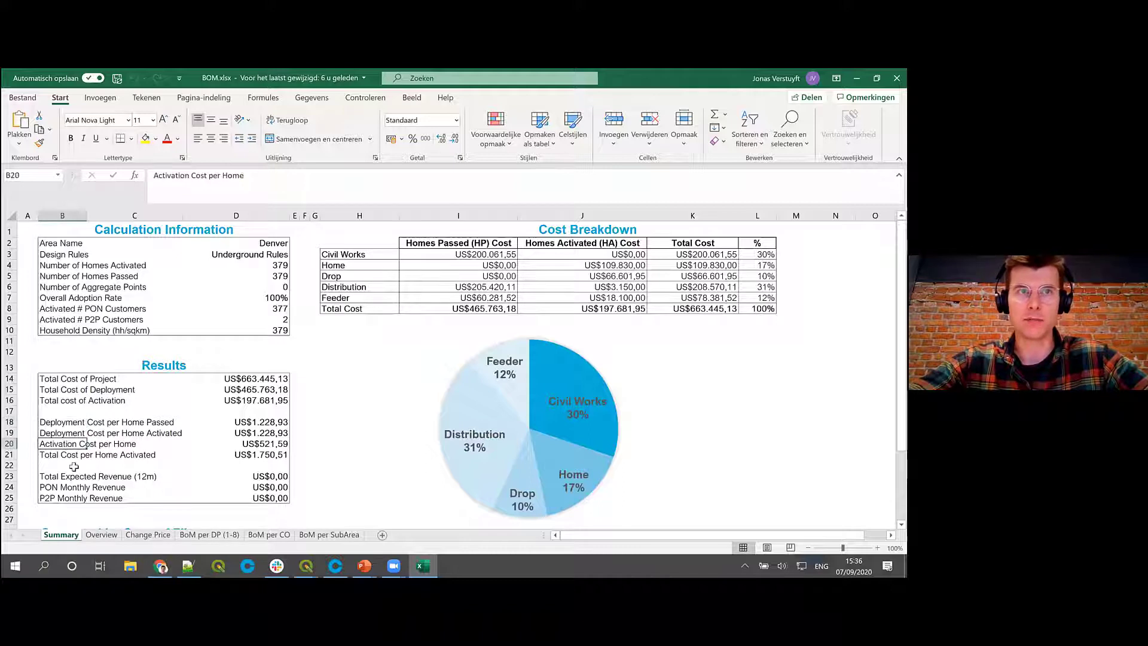
- Open the Overview sheet and check the calculated volume of the Trench item under Civil Works
{"action": "left_click", "coordinate": [101, 536]}
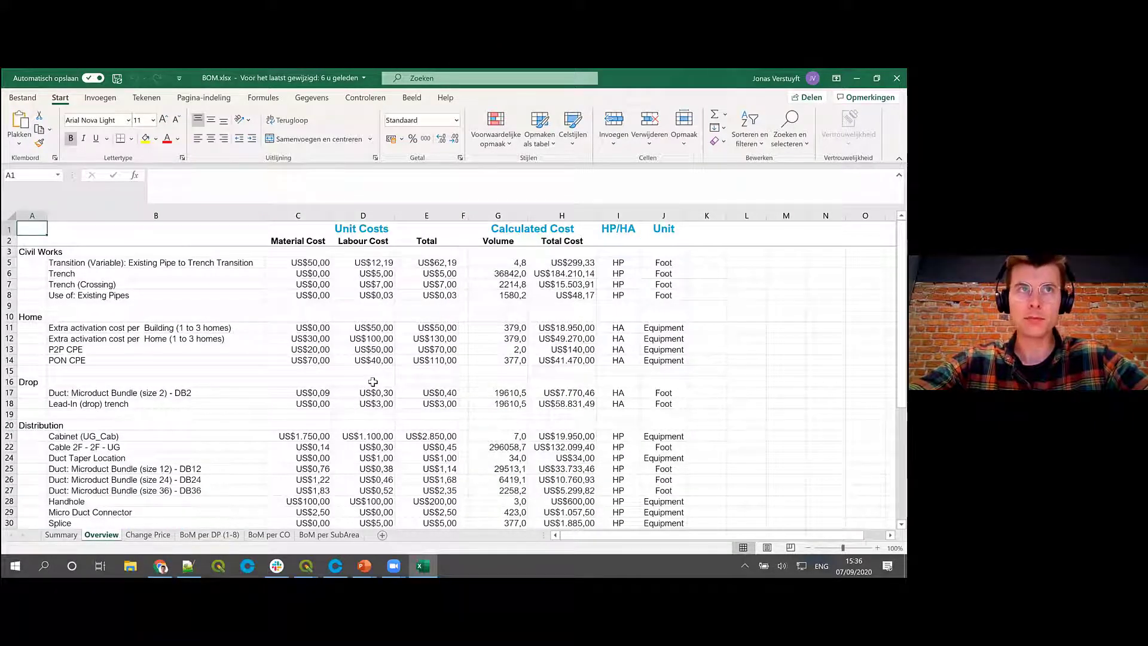
{"action": "left_click", "coordinate": [107, 275]}
{"action": "left_click", "coordinate": [507, 275]}
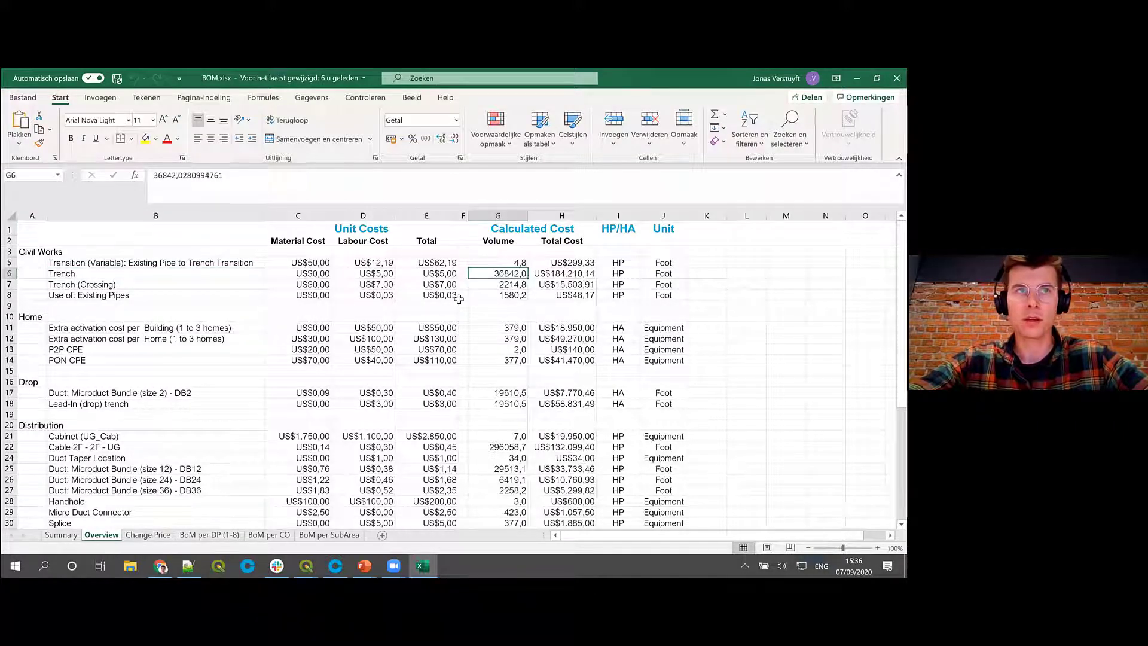
- Review the Distribution items on the Overview sheet: cabinet volume, DB12, DB24 and DB36 microduct bundles, and the 2F - UG cable
{"action": "scroll", "coordinate": [458, 299], "scroll_direction": "down", "scroll_amount": 3}
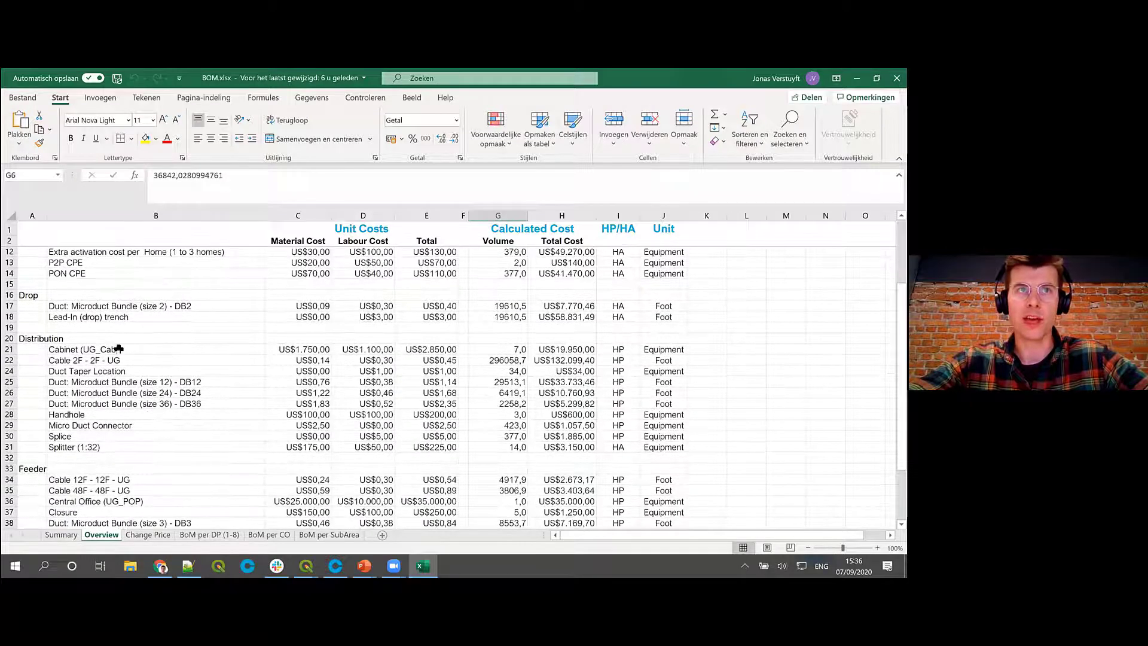
{"action": "left_click", "coordinate": [119, 350]}
{"action": "left_click", "coordinate": [501, 351]}
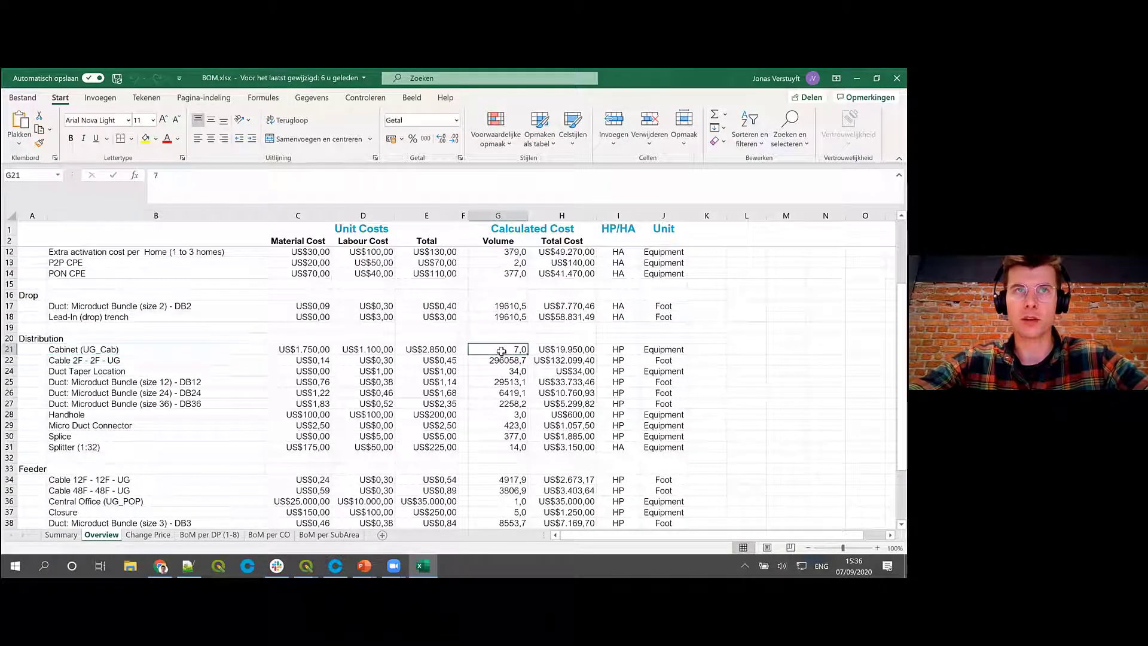
{"action": "scroll", "coordinate": [120, 353], "scroll_direction": "down", "scroll_amount": 2}
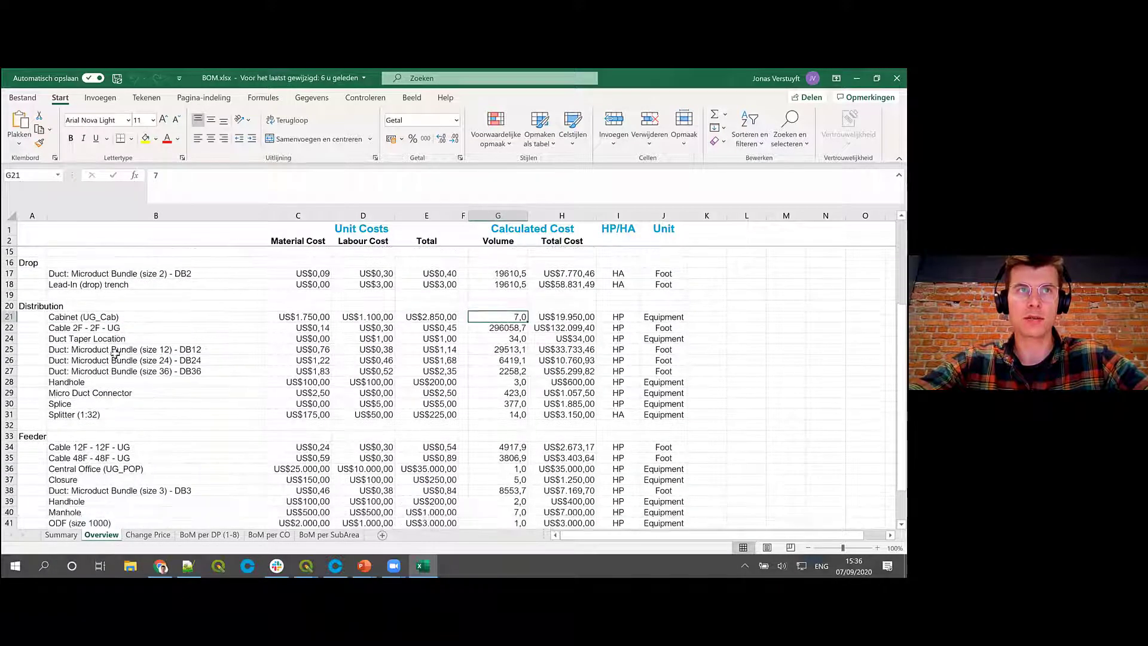
{"action": "left_click_drag", "start_coordinate": [115, 349], "coordinate": [115, 372]}
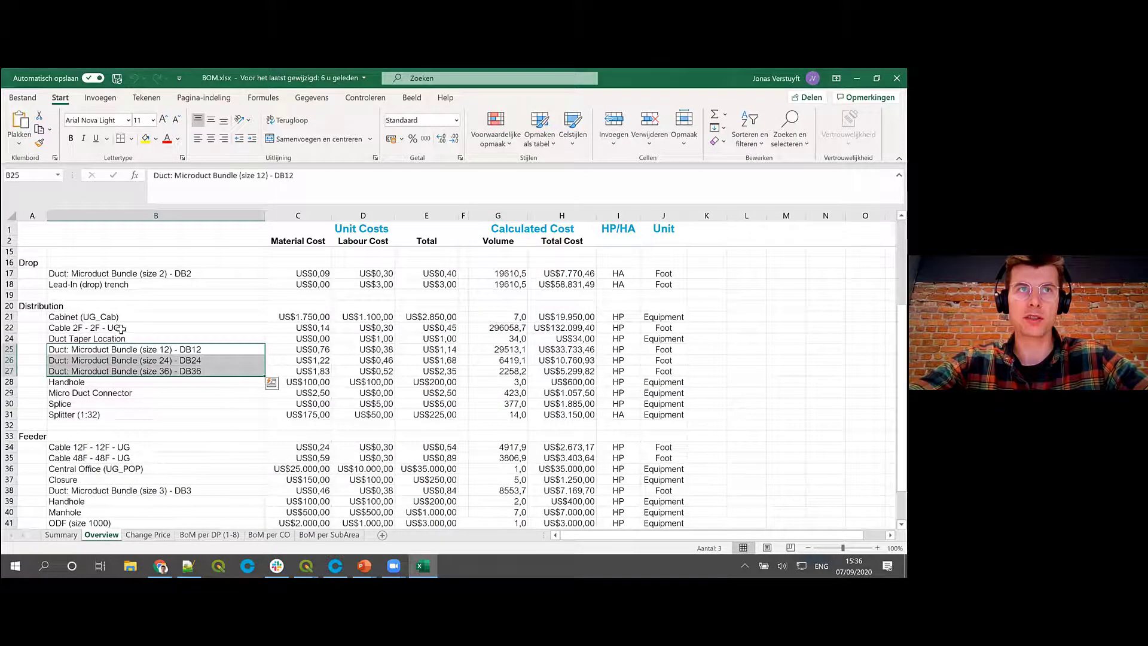
{"action": "left_click", "coordinate": [120, 328]}
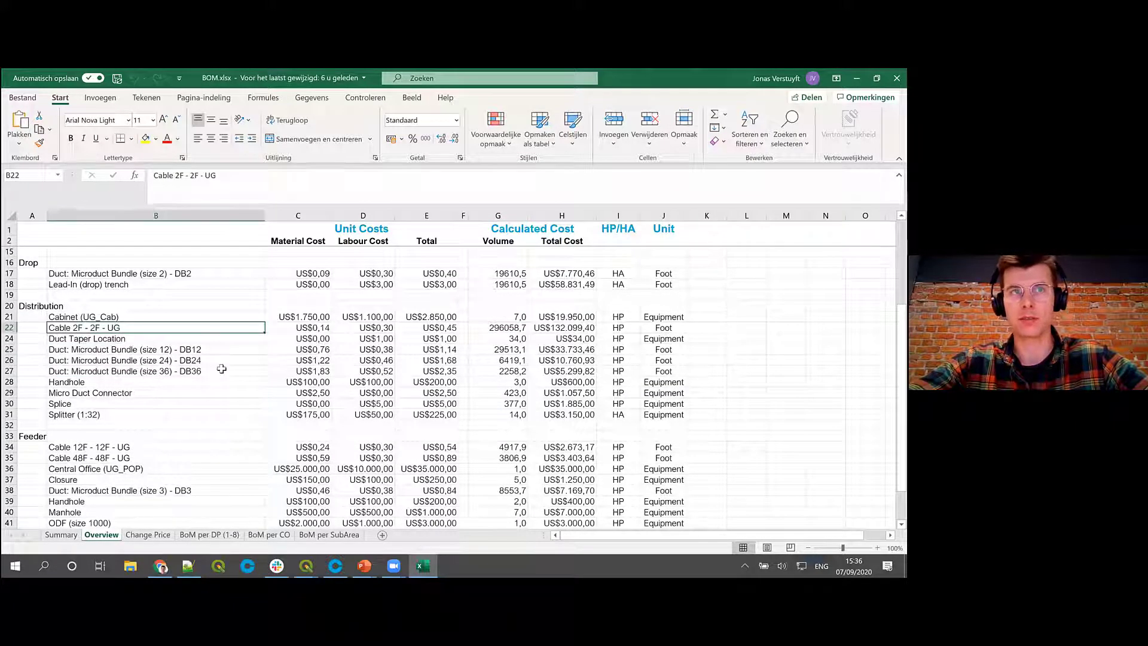
{"action": "scroll", "coordinate": [257, 365], "scroll_direction": "down", "scroll_amount": 1}
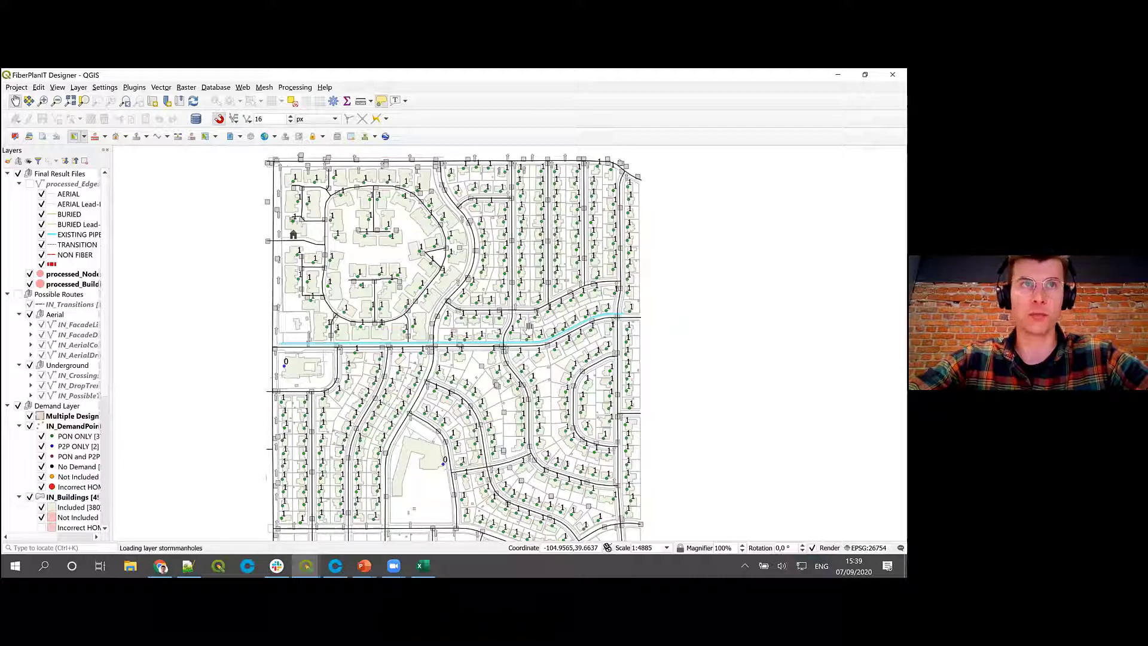
- Examine in QGIS how the feeder cables run along the main east-west street and branch north and south at the junction
{"action": "scroll", "coordinate": [386, 355], "scroll_direction": "up", "scroll_amount": 1}
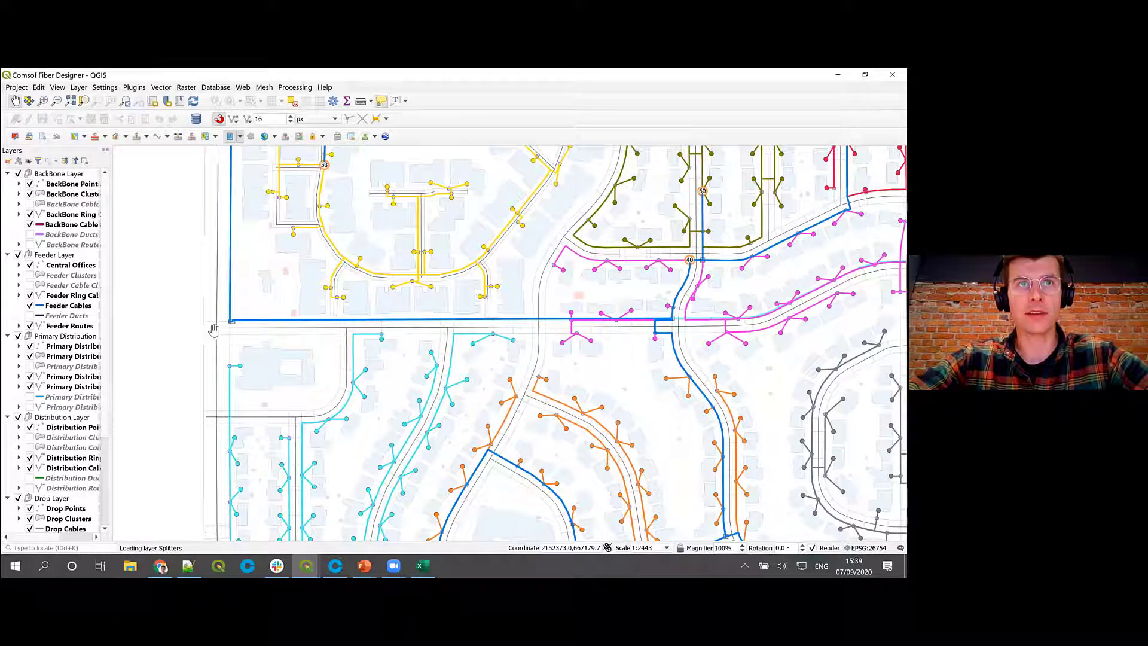
{"action": "scroll", "coordinate": [239, 323], "scroll_direction": "up", "scroll_amount": 2}
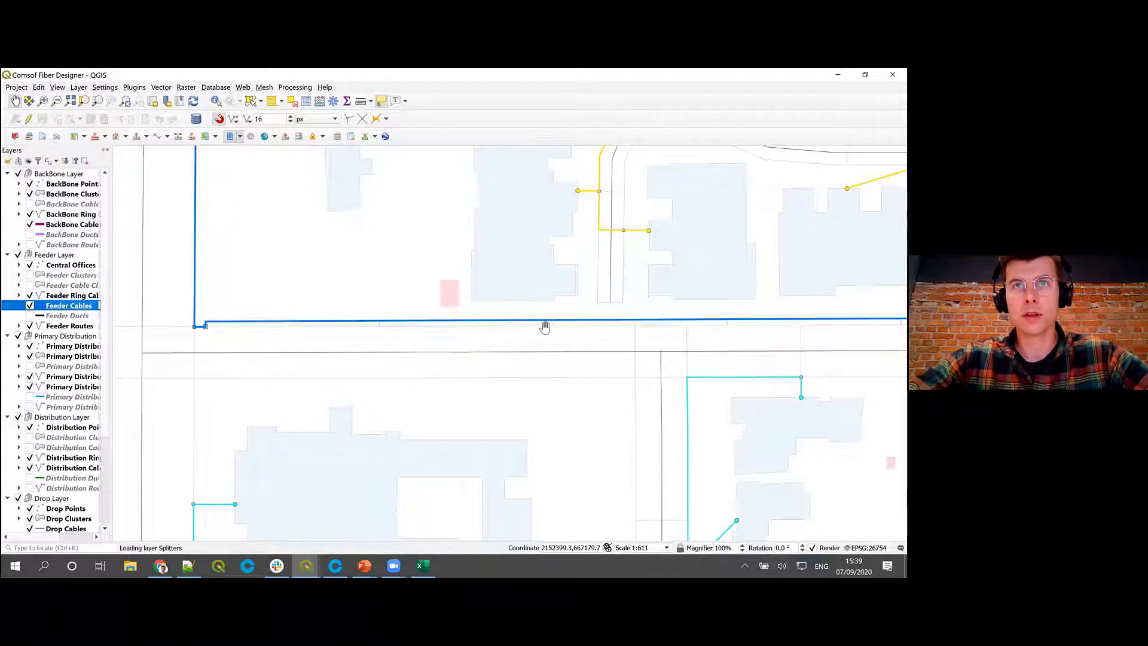
{"action": "scroll", "coordinate": [441, 305], "scroll_direction": "down", "scroll_amount": 2}
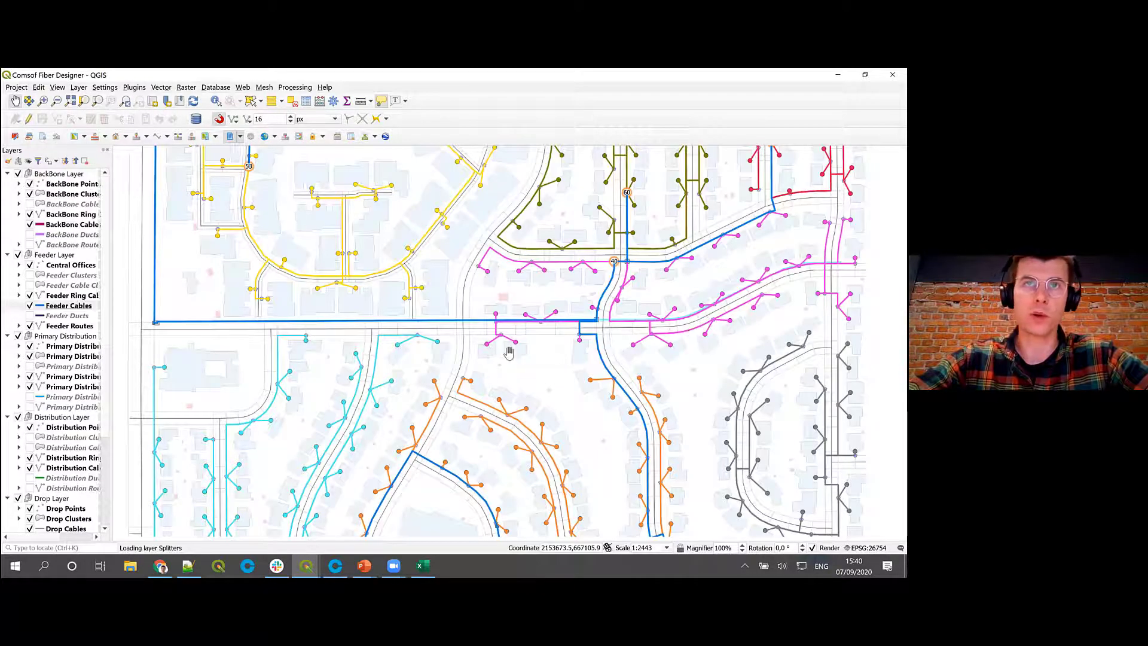
{"action": "scroll", "coordinate": [499, 353], "scroll_direction": "up", "scroll_amount": 1}
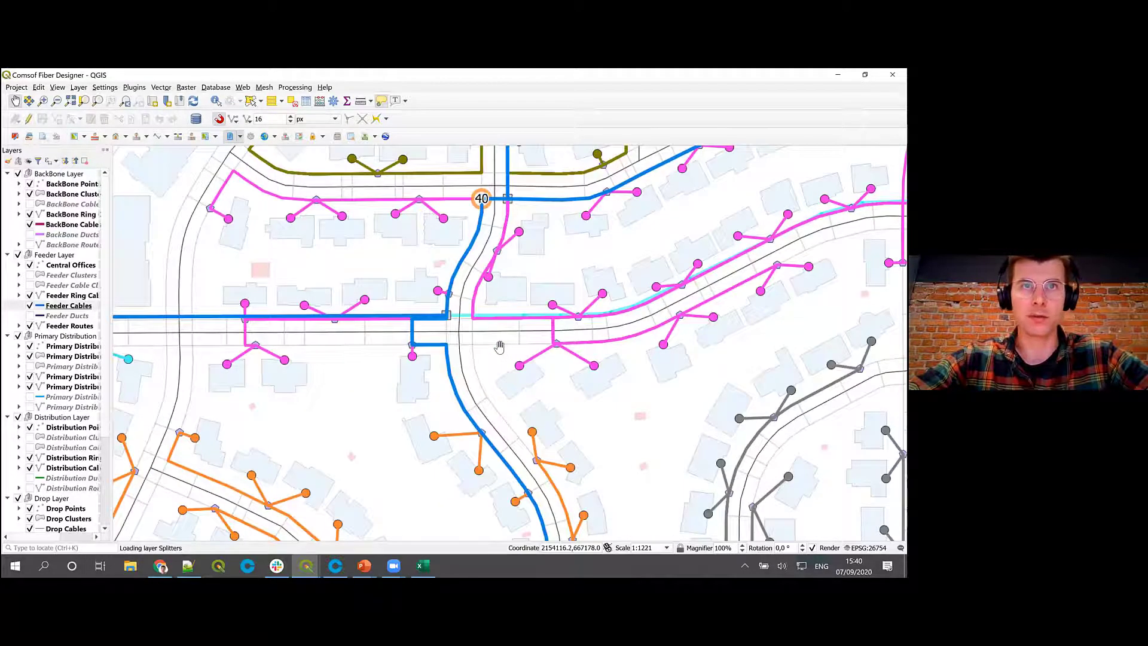
{"action": "scroll", "coordinate": [499, 347], "scroll_direction": "up", "scroll_amount": 1}
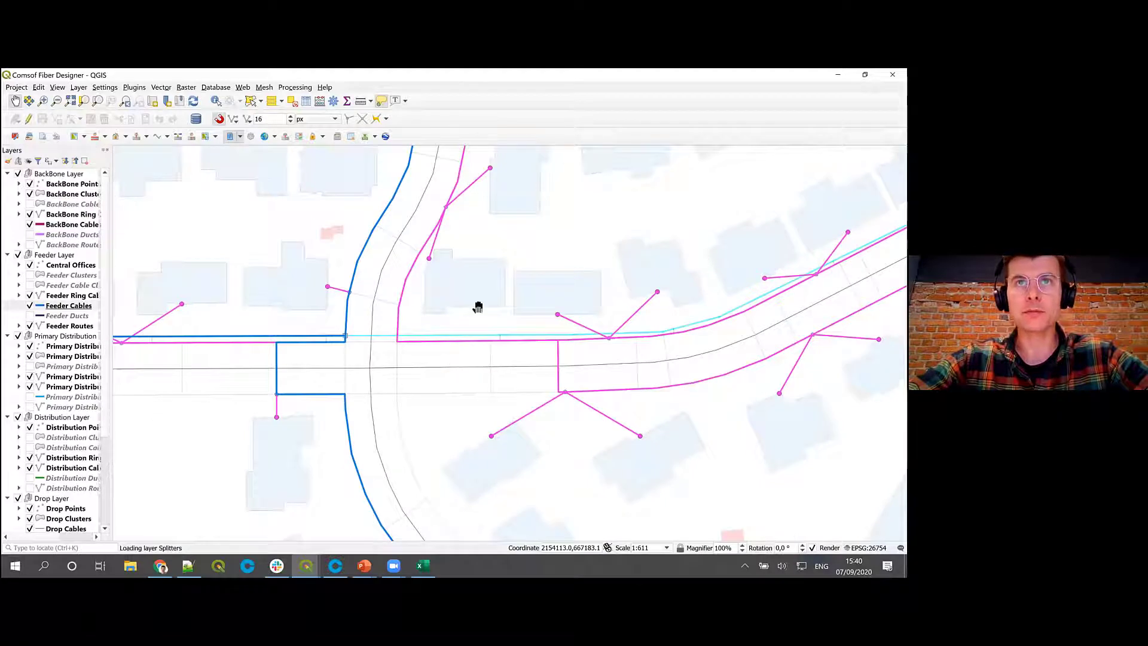
{"action": "scroll", "coordinate": [470, 326], "scroll_direction": "down", "scroll_amount": 1}
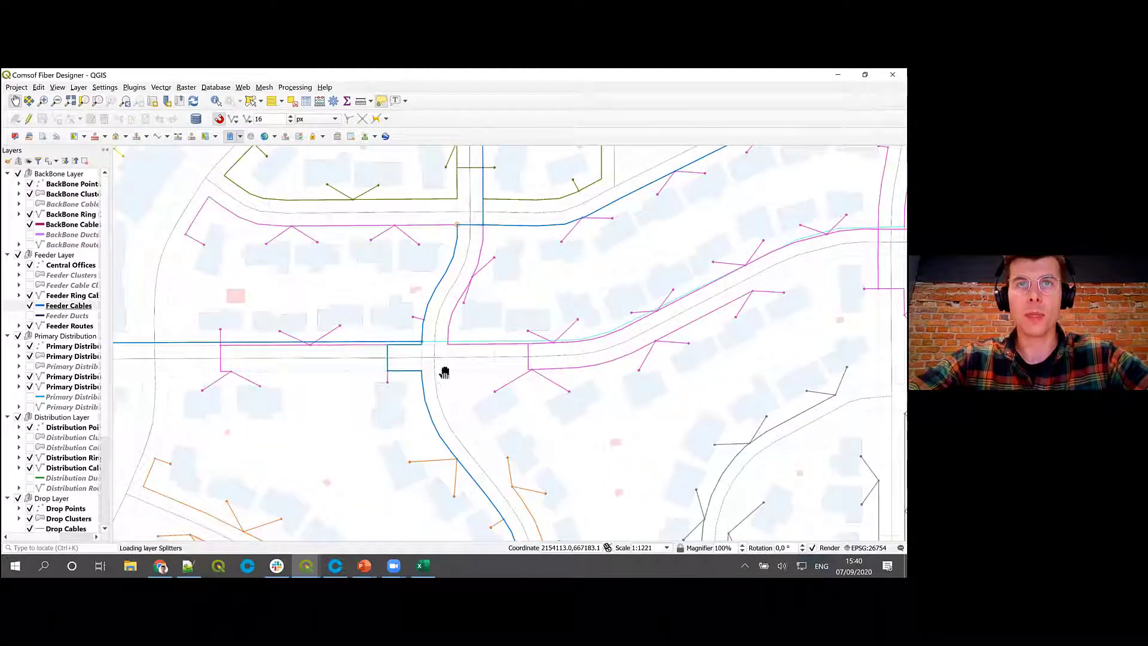
{"action": "scroll", "coordinate": [449, 379], "scroll_direction": "down", "scroll_amount": 1}
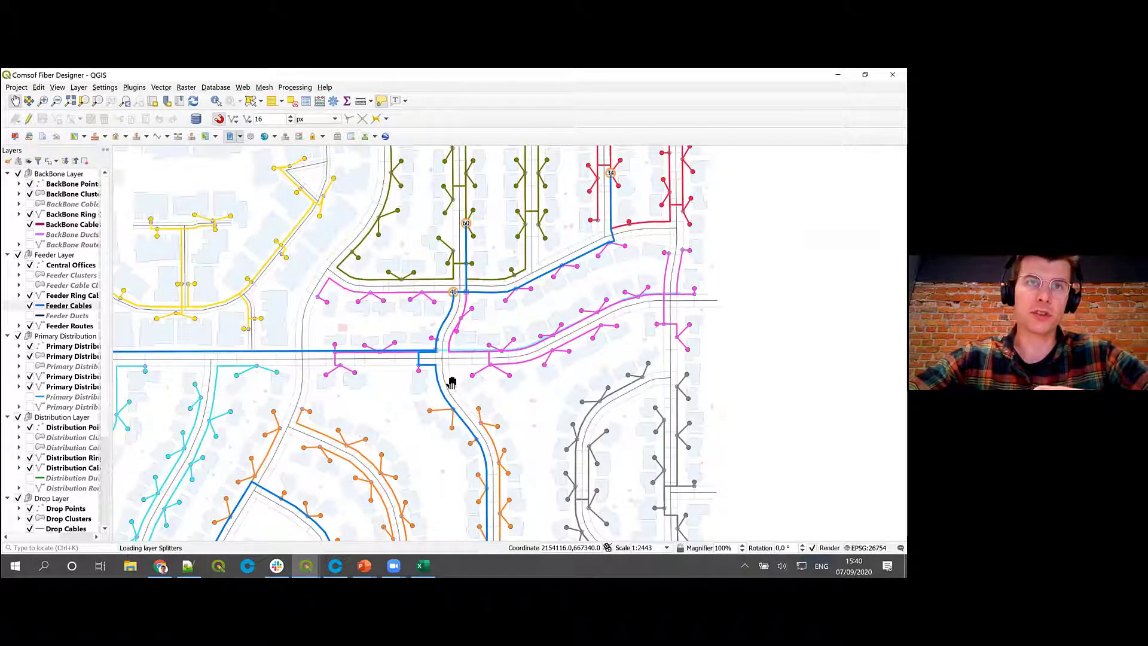
{"action": "scroll", "coordinate": [452, 383], "scroll_direction": "up", "scroll_amount": 1}
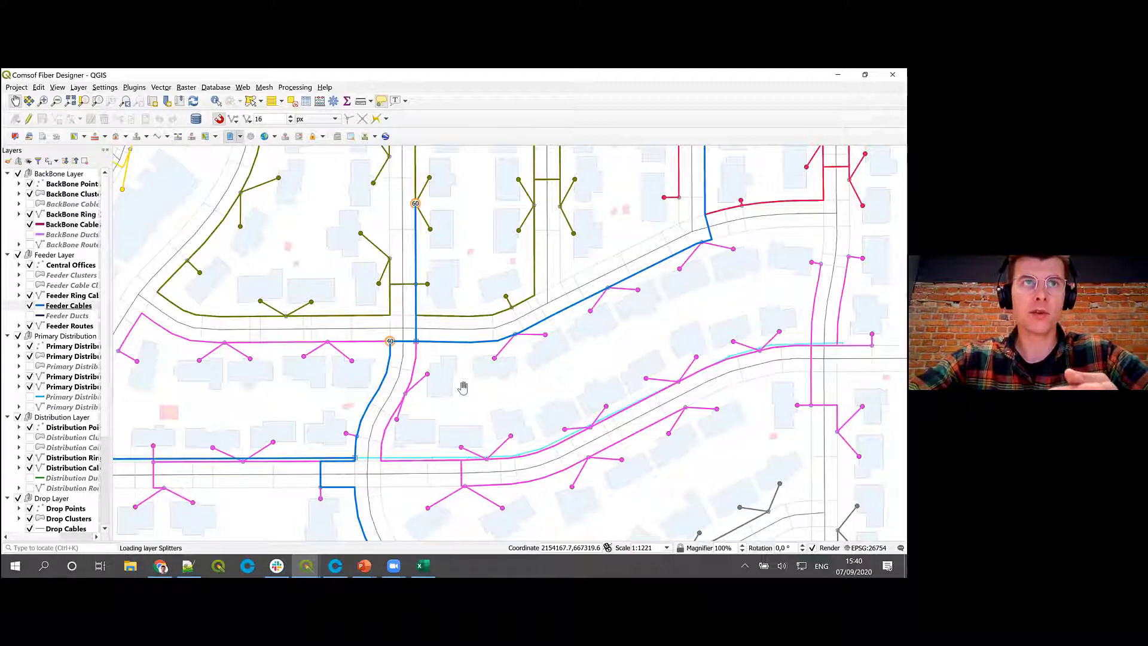
- In the Feeder Routes layer, delete the two route segments on the east side of the street just north of the junction
{"action": "left_click", "coordinate": [90, 326]}
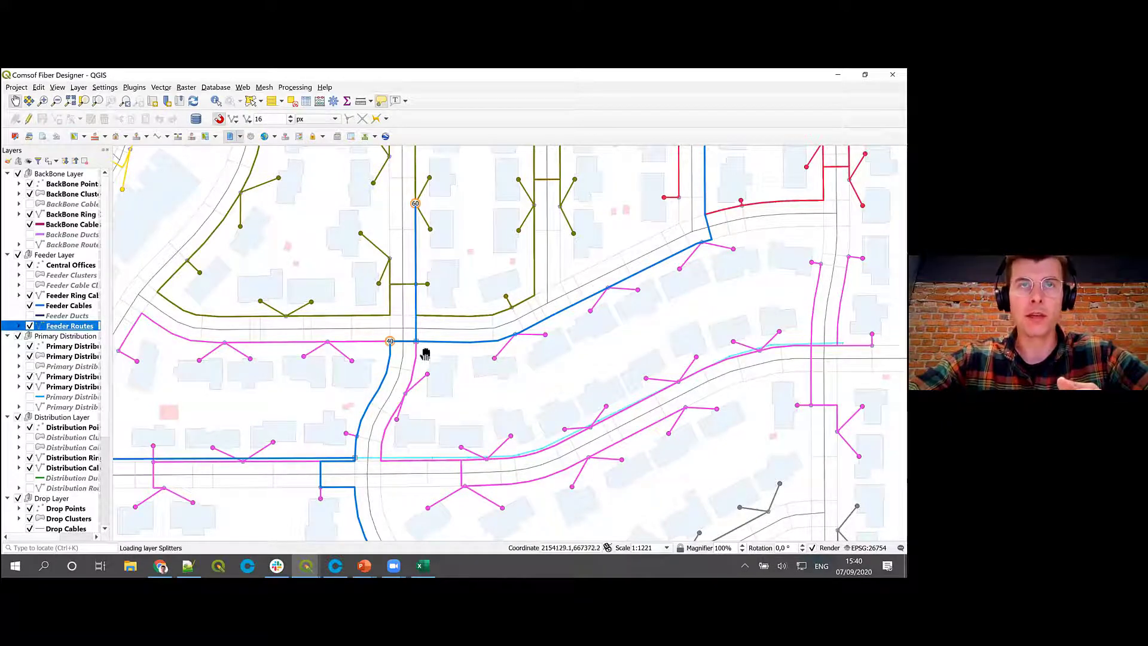
{"action": "scroll", "coordinate": [401, 345], "scroll_direction": "up", "scroll_amount": 1}
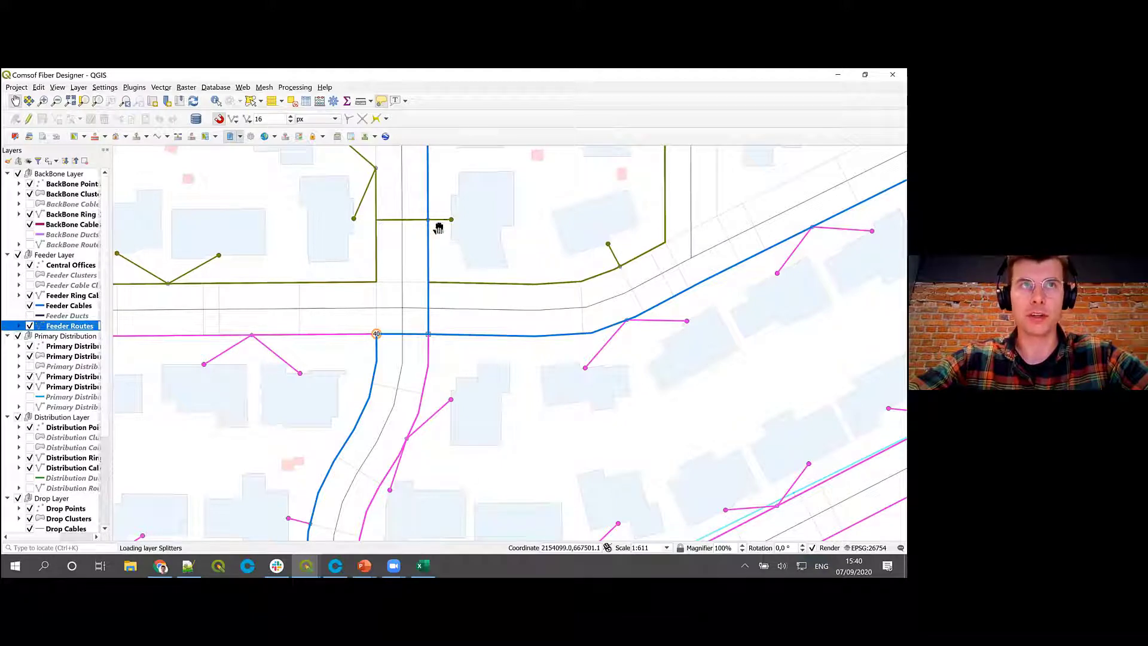
{"action": "left_click", "coordinate": [251, 100]}
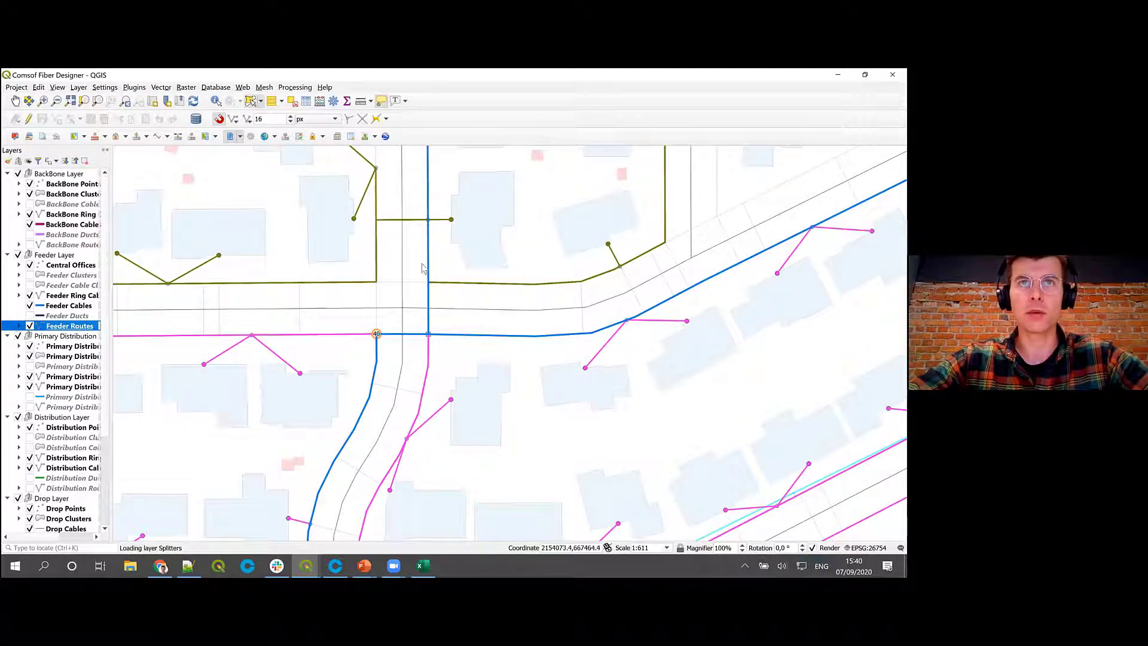
{"action": "left_click_drag", "start_coordinate": [433, 257], "coordinate": [444, 326]}
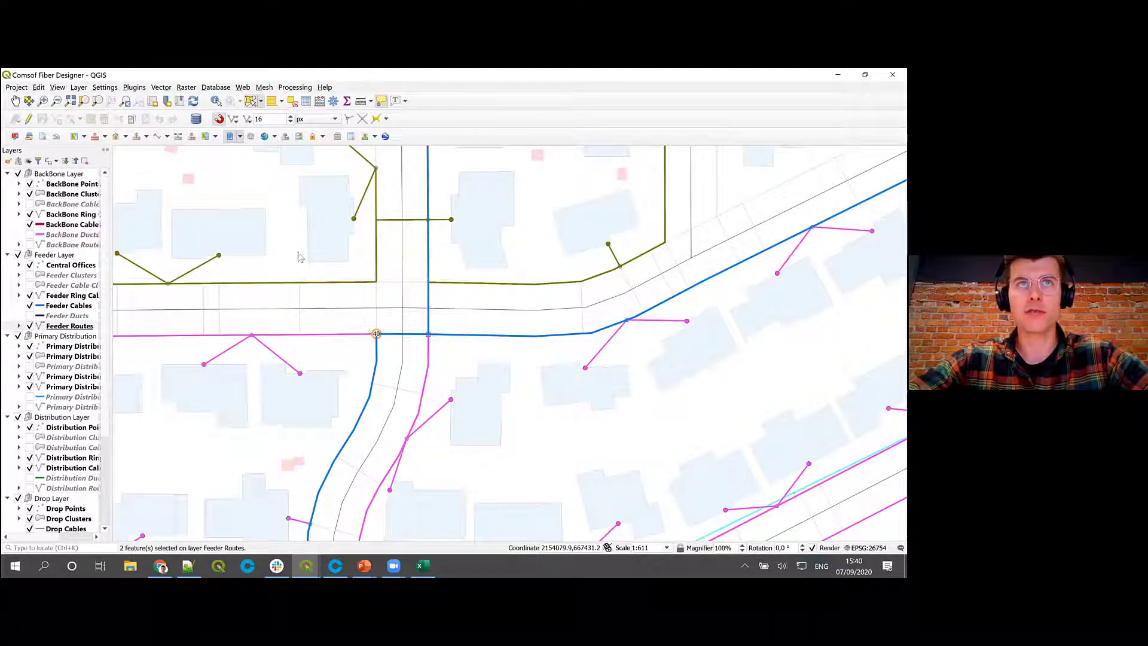
{"action": "left_click", "coordinate": [28, 119]}
{"action": "key", "text": "Delete"}
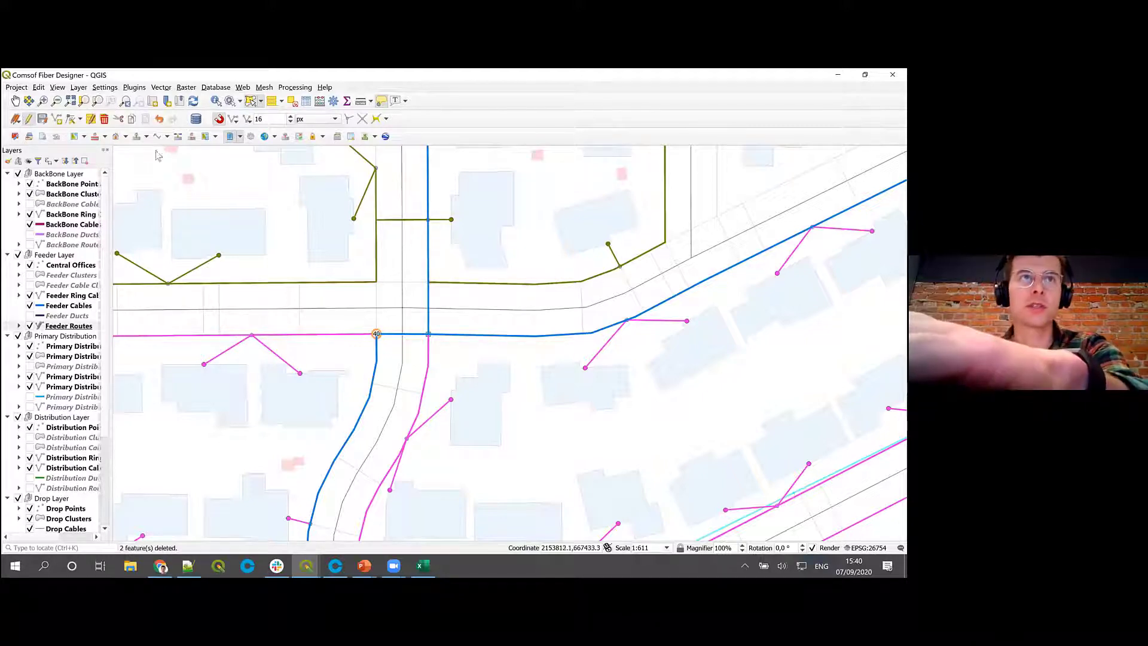
- Draw a feeder route from the junction cabinet north along the street's west side and across to the east-side feeder, leaving its attributes empty
{"action": "left_click", "coordinate": [56, 119]}
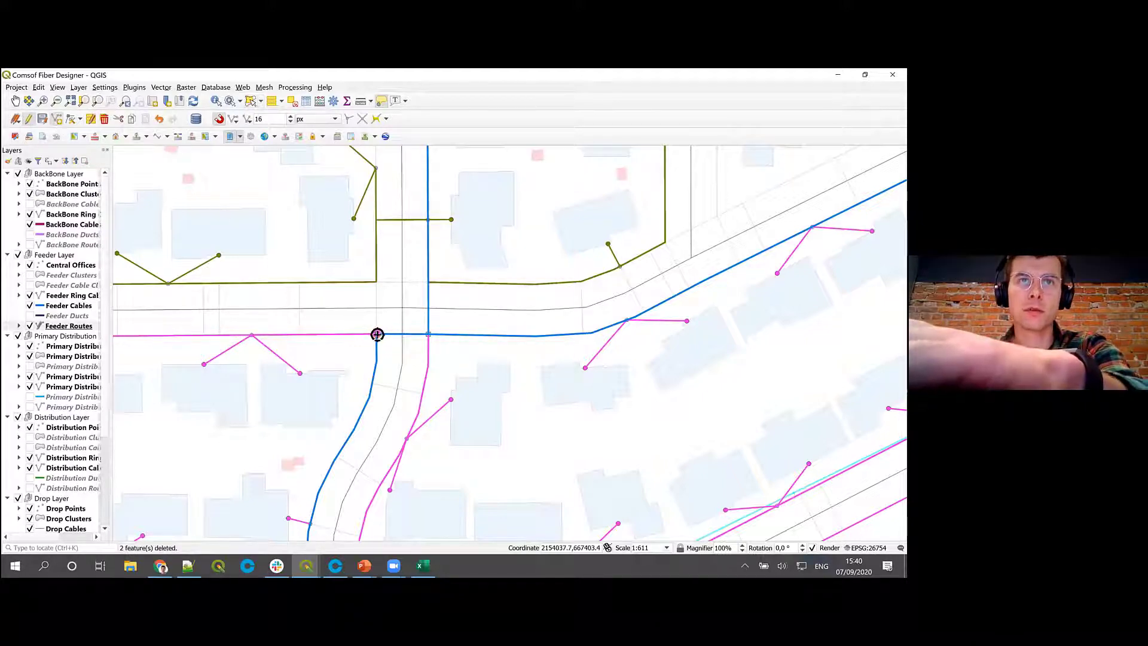
{"action": "left_click", "coordinate": [377, 334]}
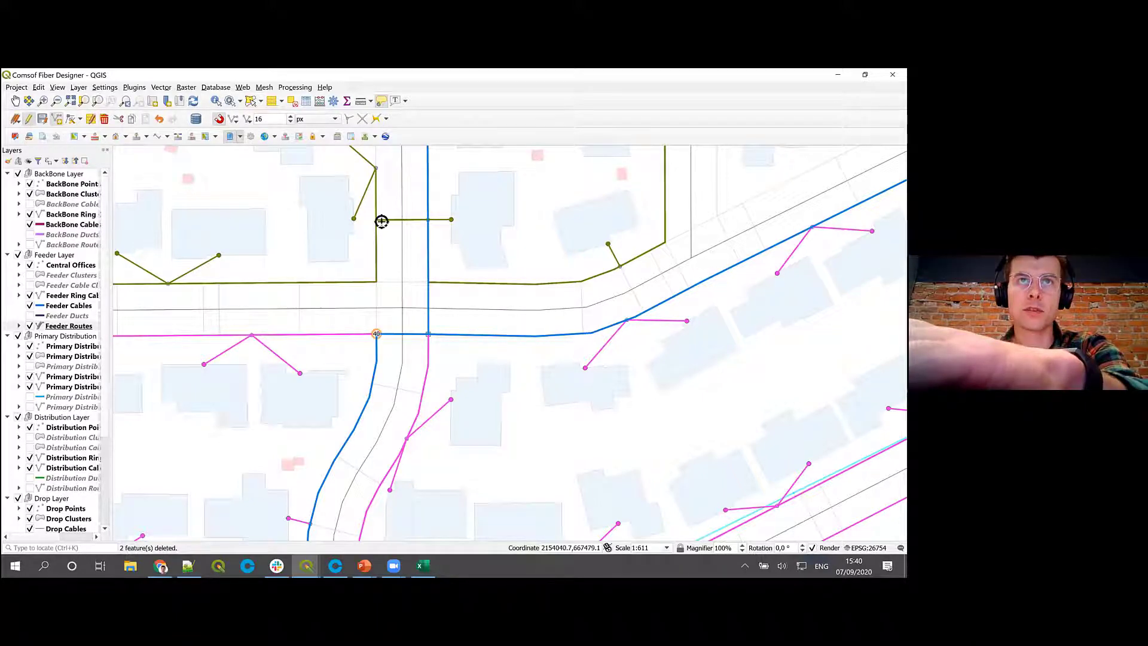
{"action": "left_click", "coordinate": [428, 220]}
{"action": "right_click", "coordinate": [428, 220]}
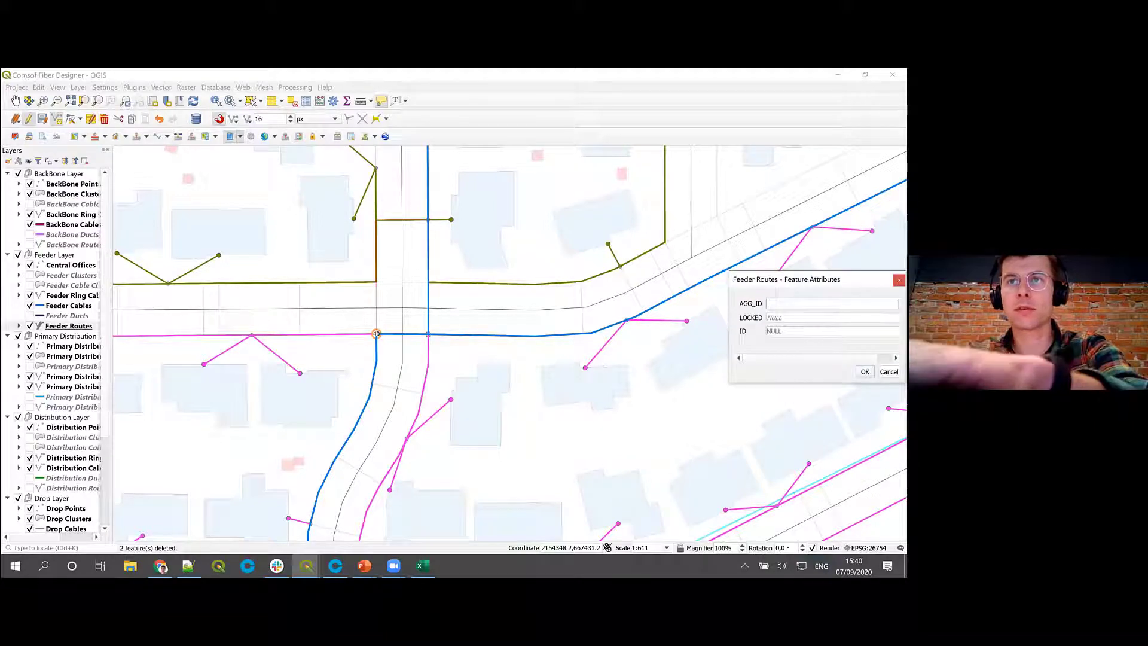
{"action": "key", "text": "Return"}
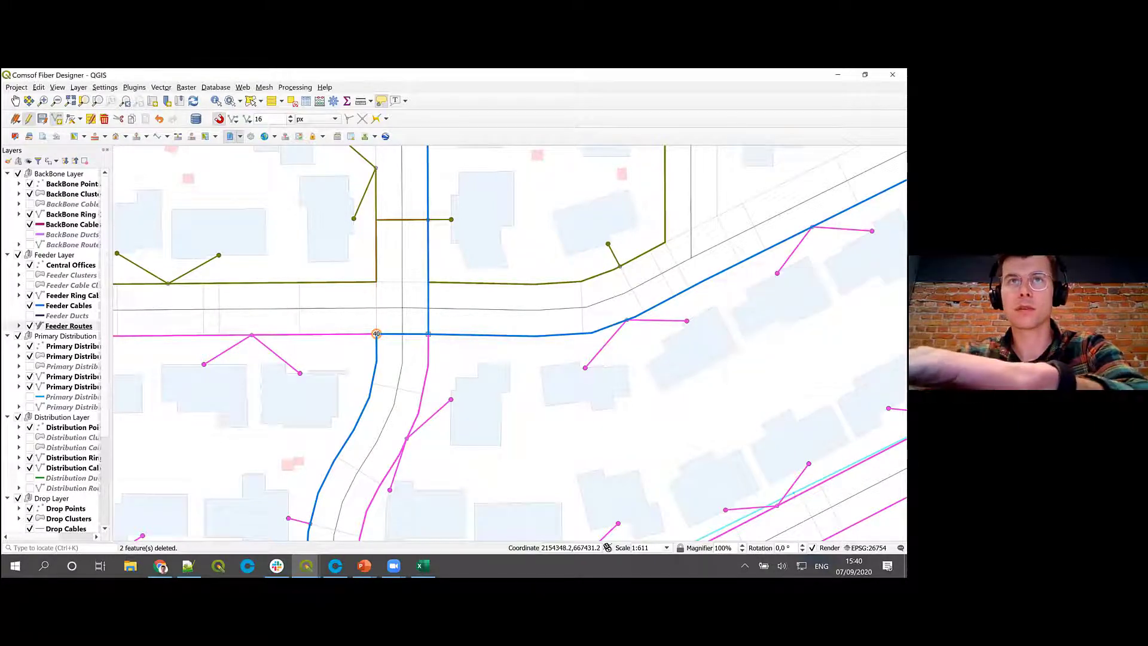
- Save the Feeder Routes edits, end layer editing, and recalculate the network design
{"action": "left_click", "coordinate": [42, 119]}
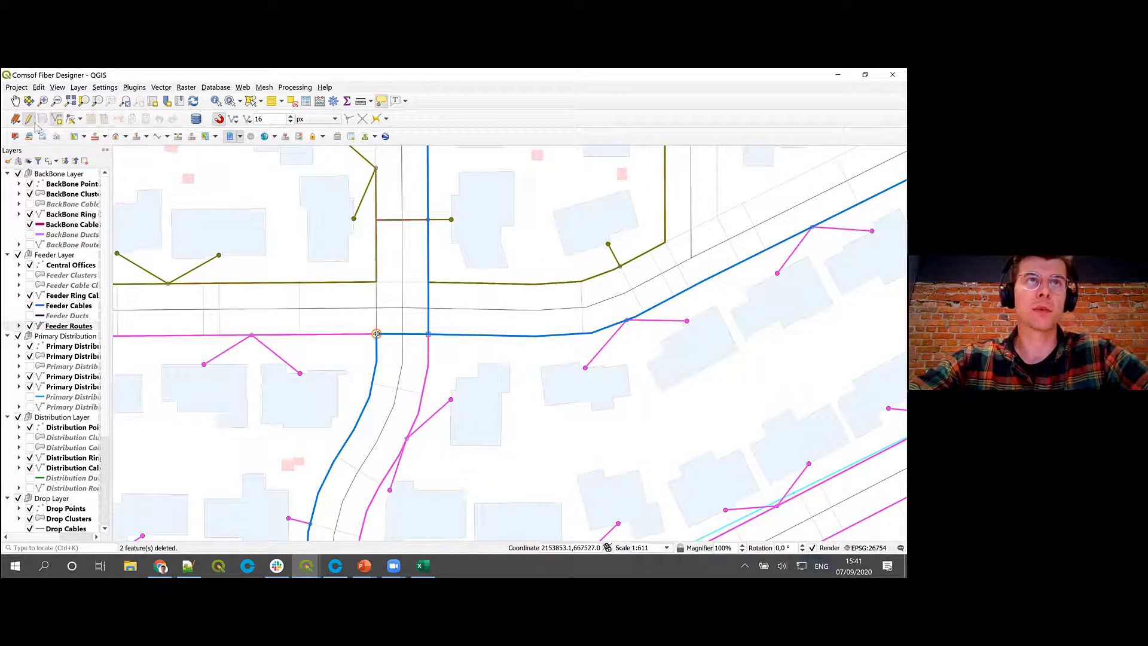
{"action": "left_click", "coordinate": [28, 118]}
{"action": "left_click", "coordinate": [265, 137]}
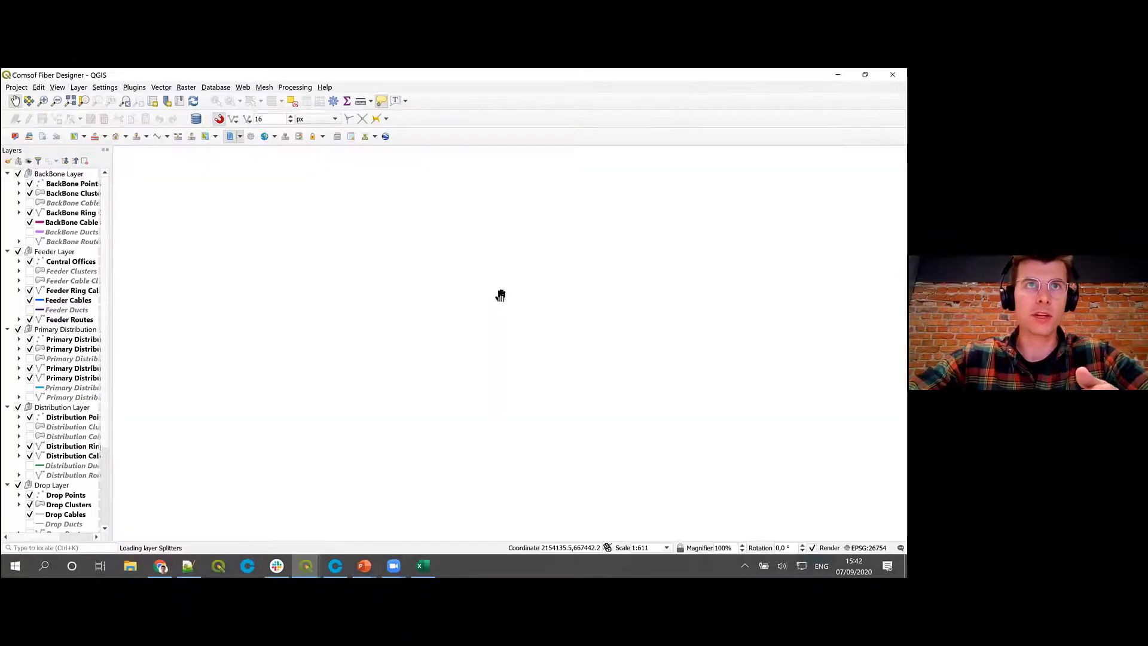
- Identify the rerouted feeder cable north of the junction in the Feeder Cables layer and enlarge the results to read its attributes
{"action": "left_click", "coordinate": [83, 302]}
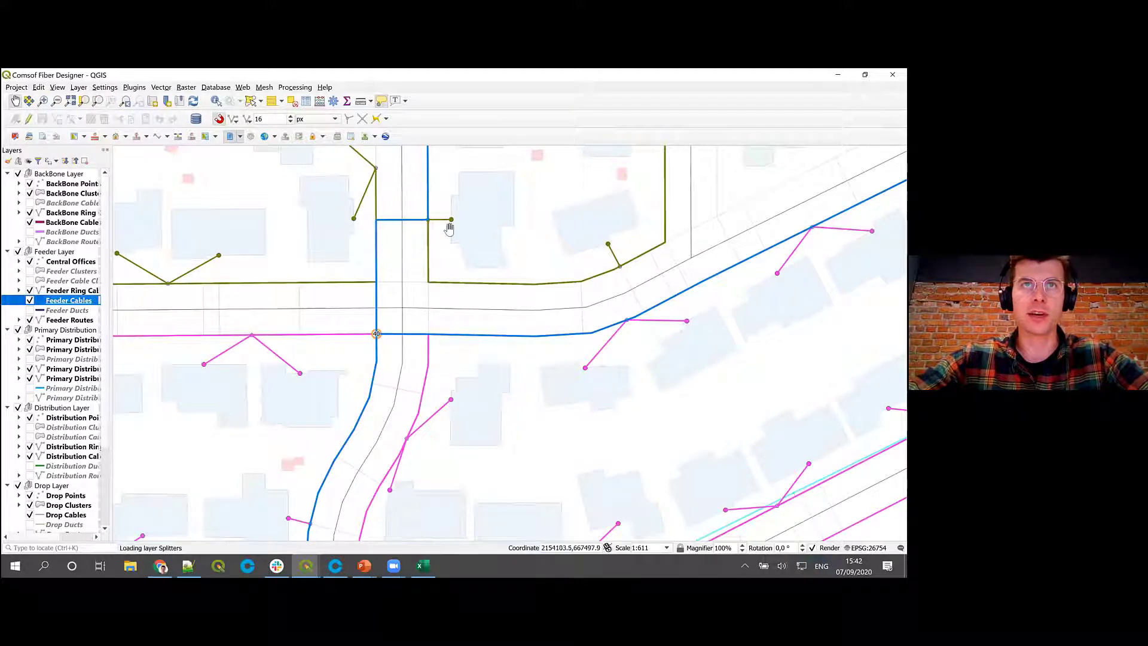
{"action": "left_click_drag", "start_coordinate": [449, 228], "coordinate": [444, 278]}
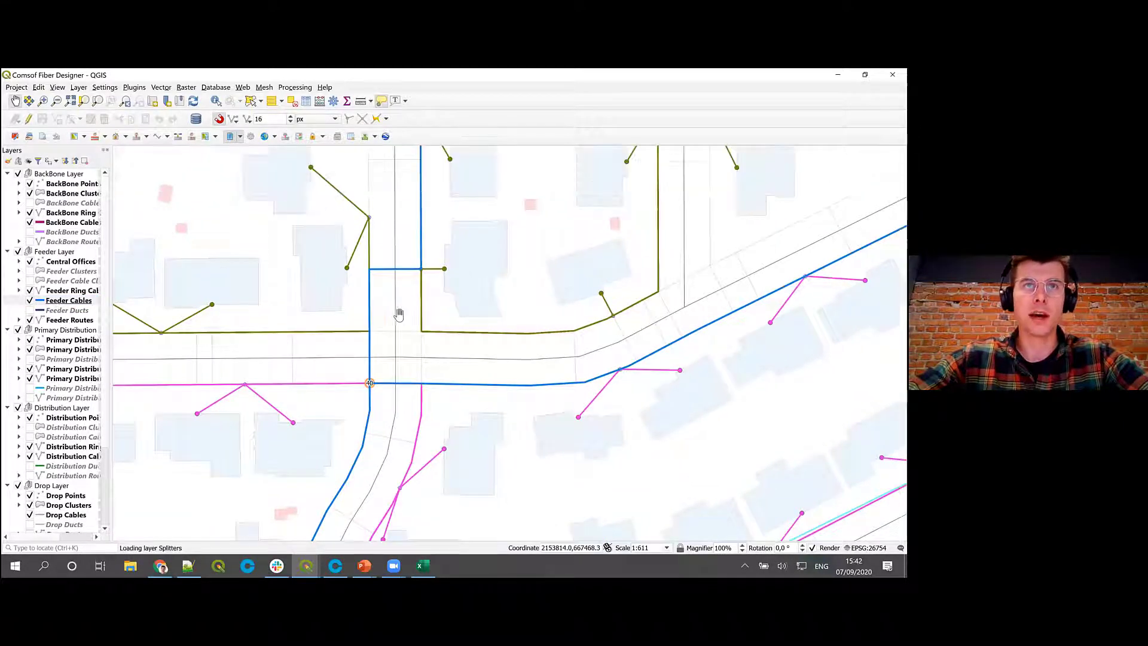
{"action": "left_click_drag", "start_coordinate": [394, 349], "coordinate": [363, 354]}
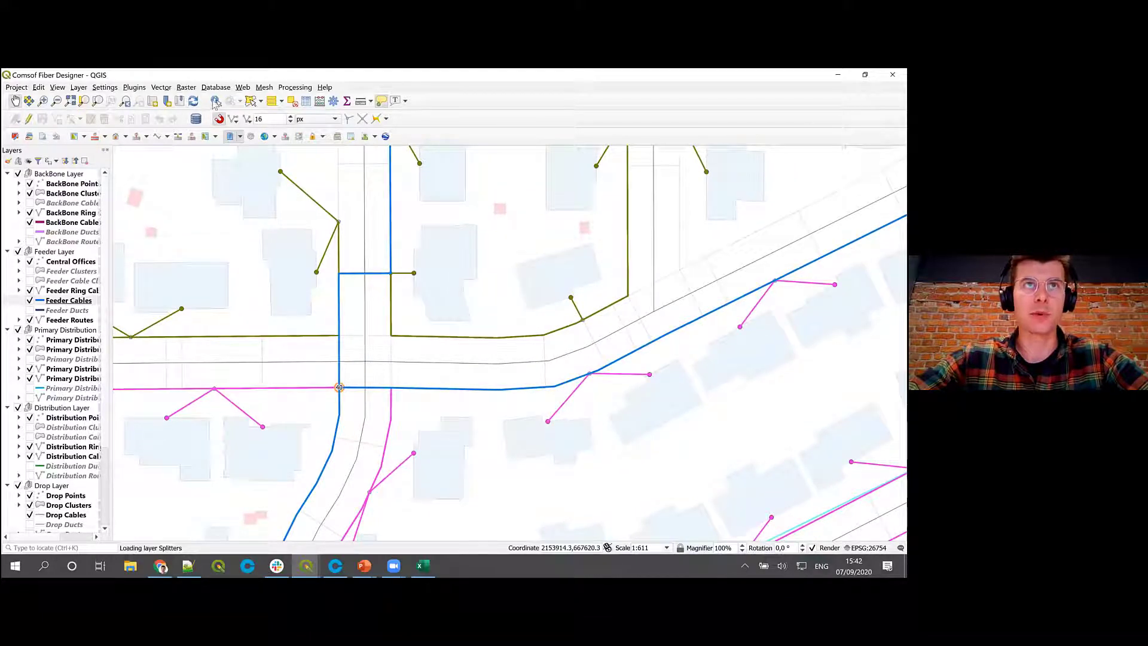
{"action": "left_click", "coordinate": [216, 102]}
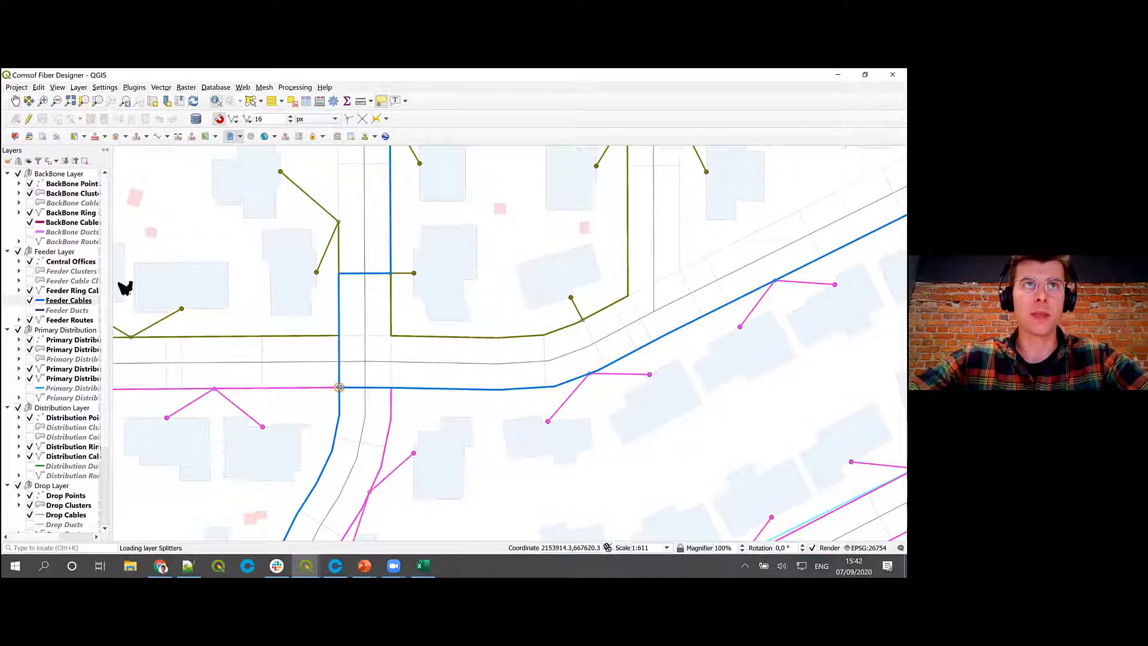
{"action": "left_click", "coordinate": [343, 346]}
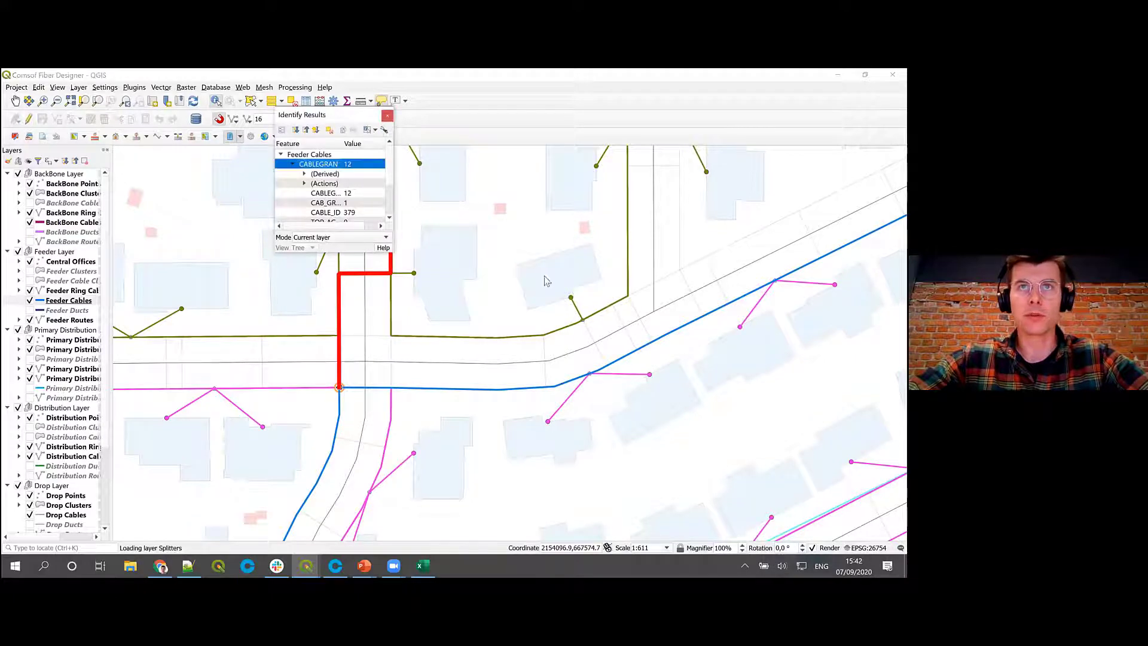
{"action": "left_click_drag", "start_coordinate": [543, 295], "coordinate": [649, 365]}
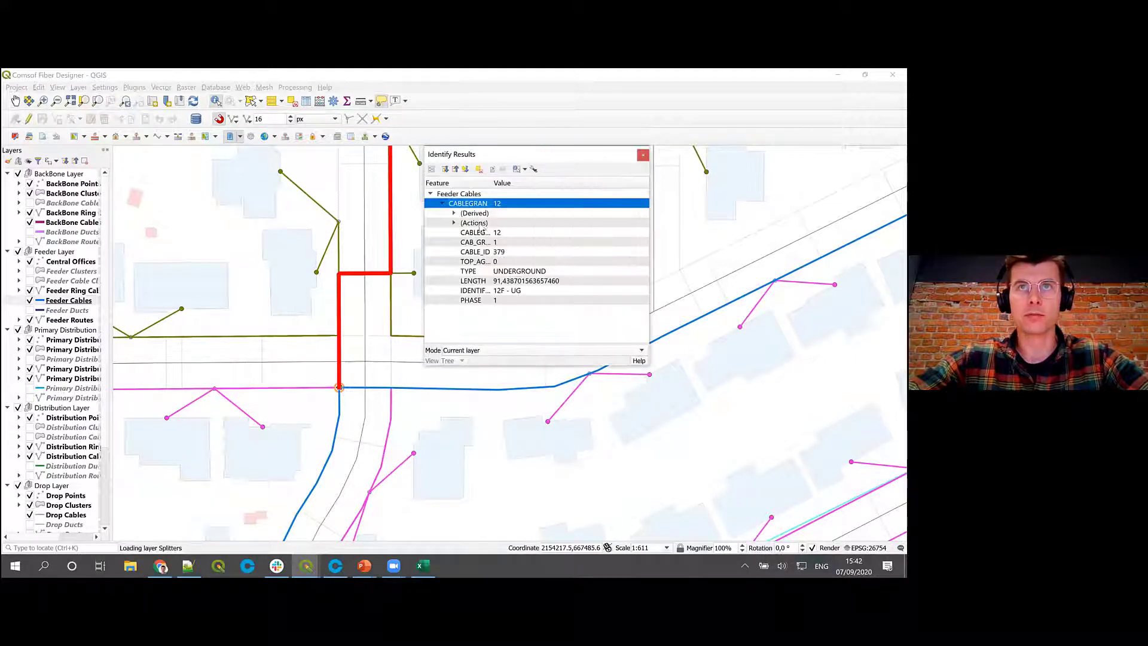
- Show the Feeder Ducts layer, identify the duct along the rerouted feeder, and close its attribute results
{"action": "left_click", "coordinate": [30, 310]}
{"action": "left_click", "coordinate": [341, 353]}
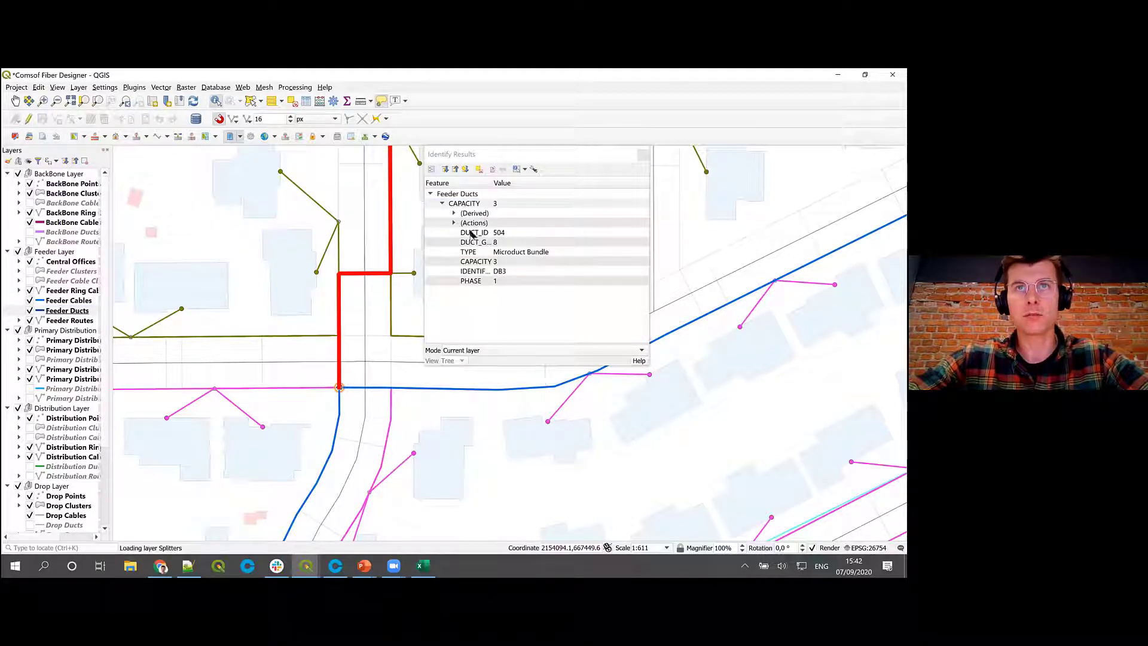
{"action": "left_click", "coordinate": [643, 154]}
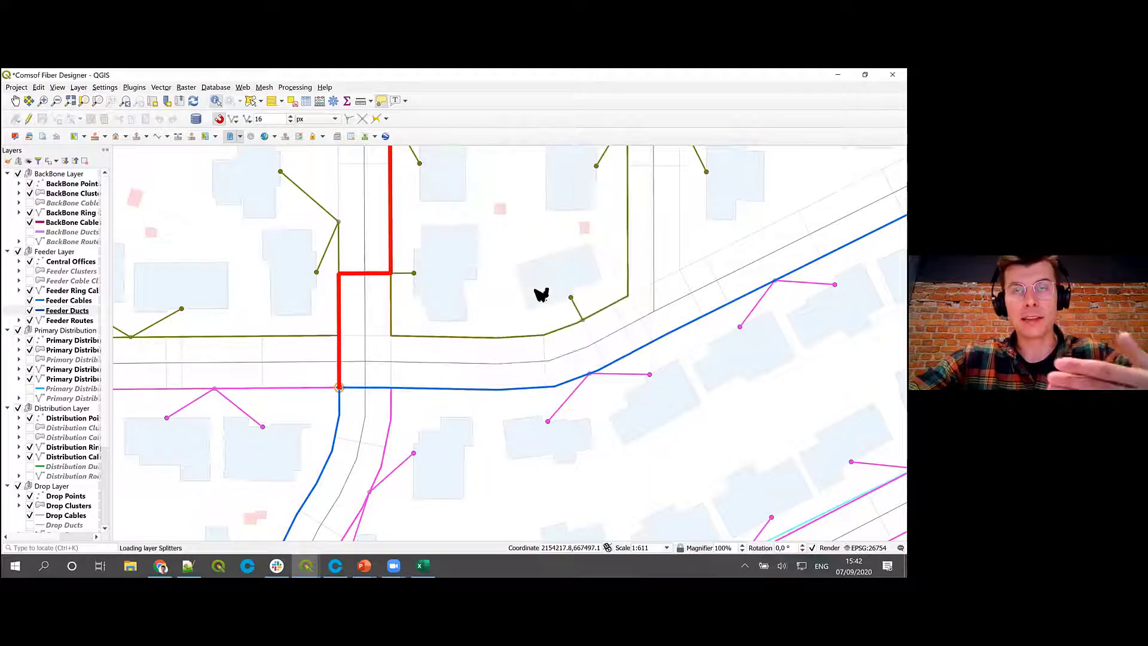